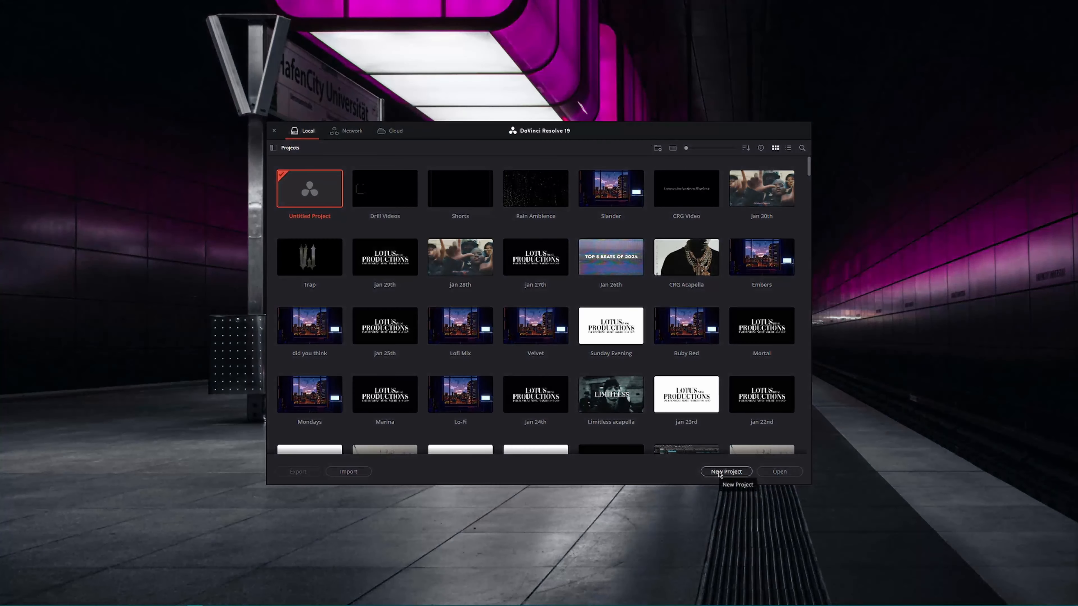
Create a new project named Beat Template.
{"action": "left_click", "coordinate": [720, 474]}
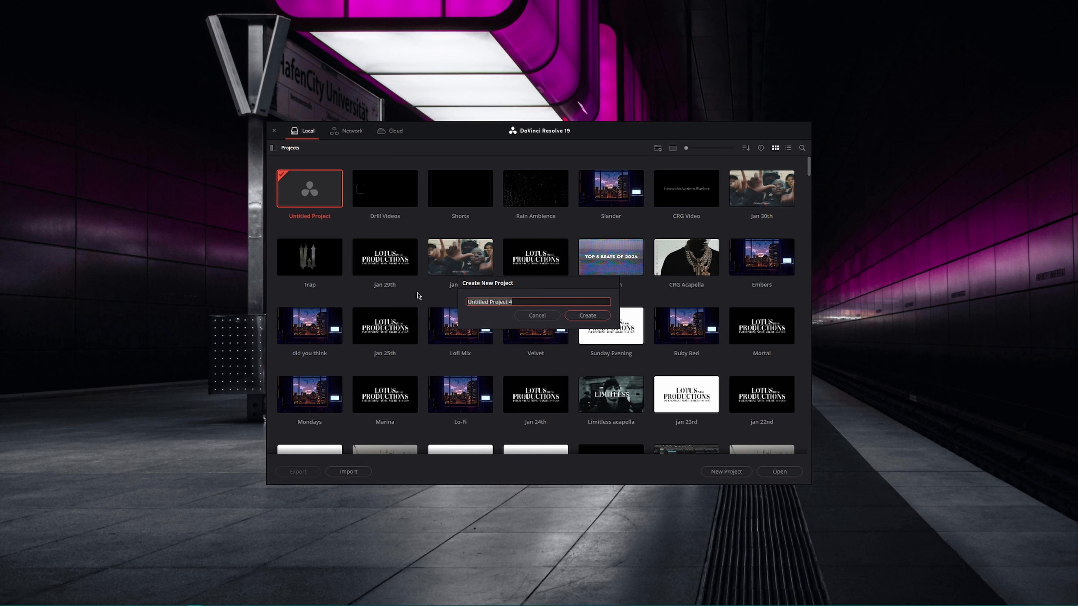
{"action": "type", "text": "BeatrTemplate"}
{"action": "key", "text": "Return"}
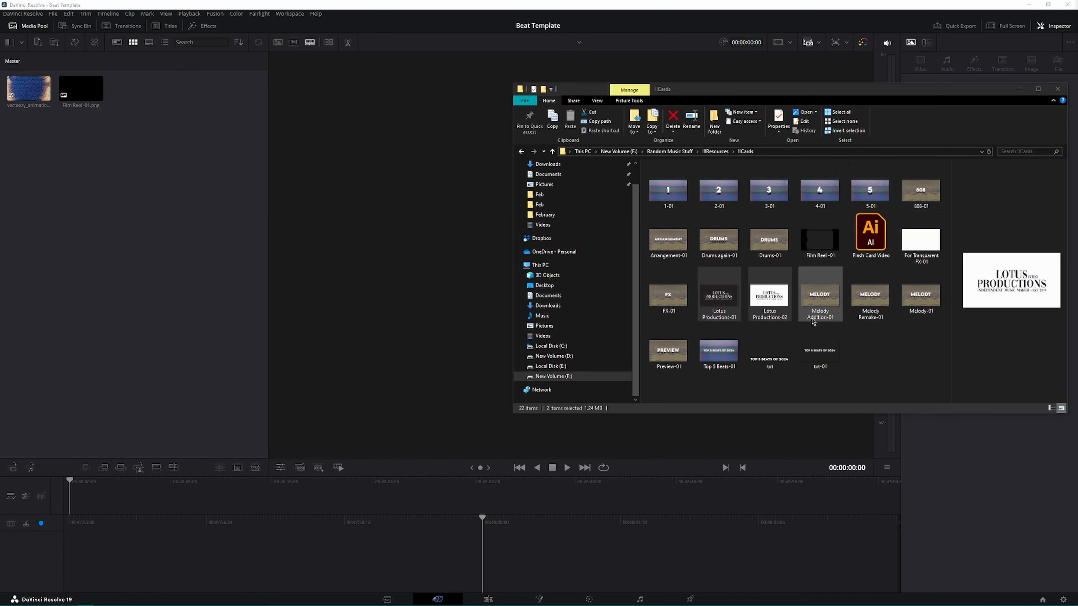
Import the Lotus Productions-01, Lotus Productions-02 and Film Reel -01 images from the cards folder into the media pool.
{"action": "left_click", "coordinate": [820, 240], "text": "ctrl"}
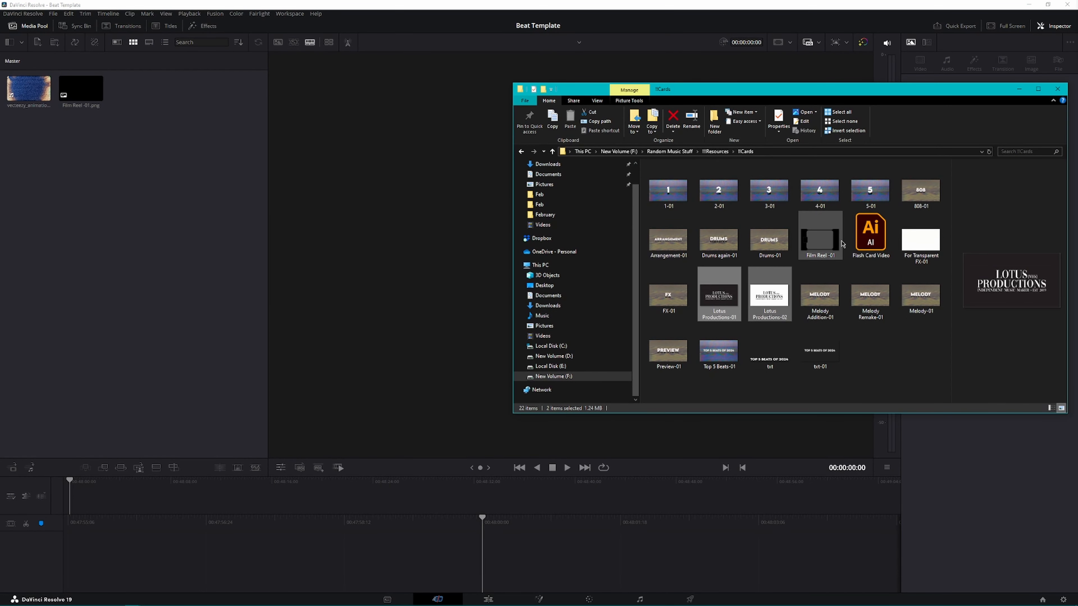
{"action": "left_click_drag", "start_coordinate": [825, 242], "coordinate": [89, 200]}
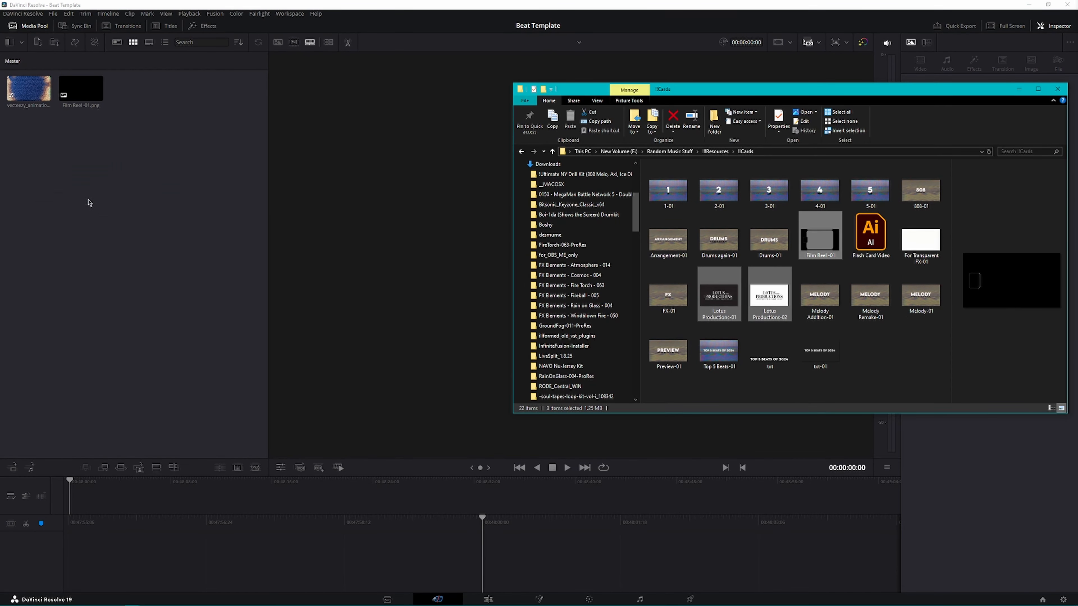
{"action": "left_click", "coordinate": [218, 326]}
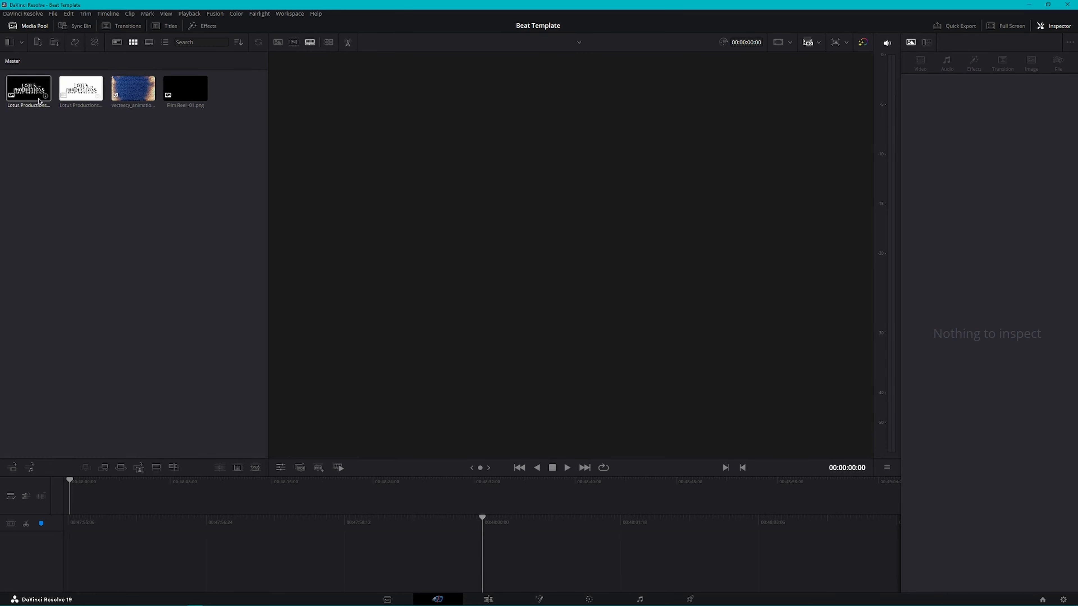
{"action": "left_click", "coordinate": [181, 94]}
{"action": "left_click", "coordinate": [130, 89]}
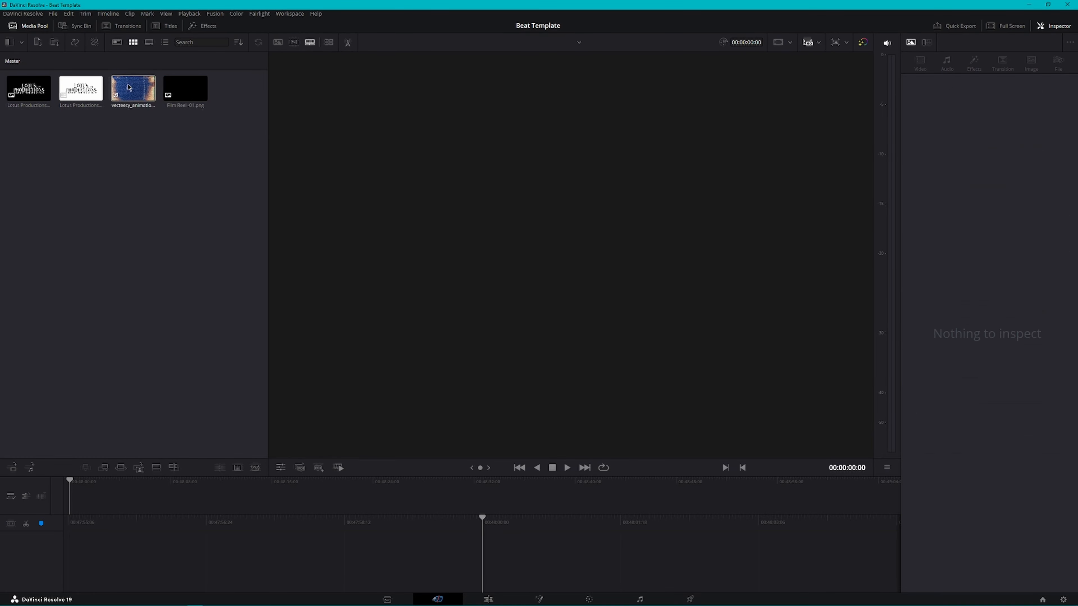
{"action": "left_click", "coordinate": [186, 89], "text": "ctrl"}
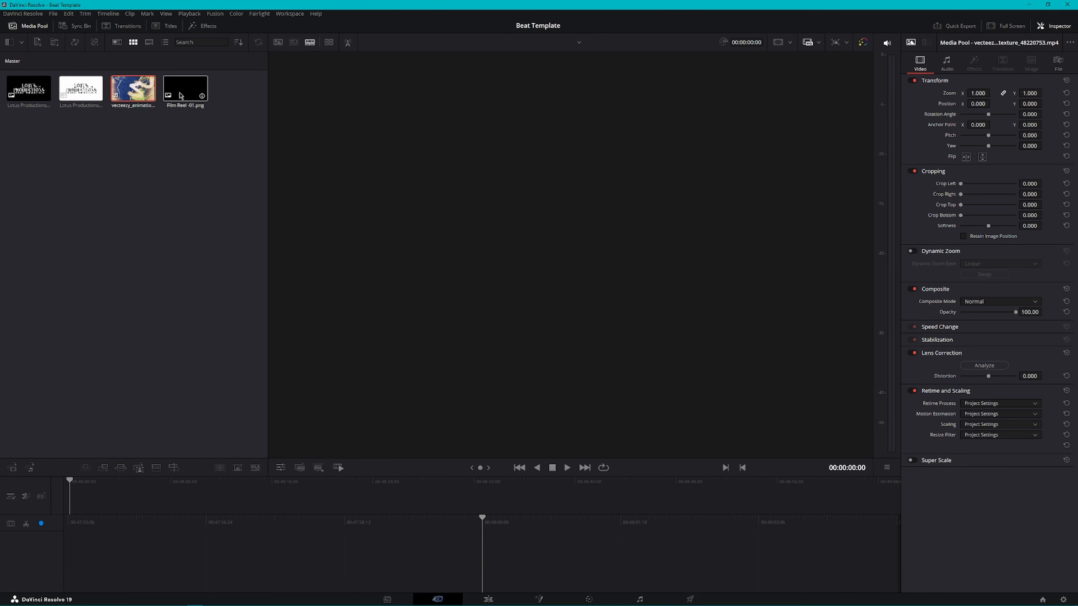
{"action": "left_click", "coordinate": [208, 154]}
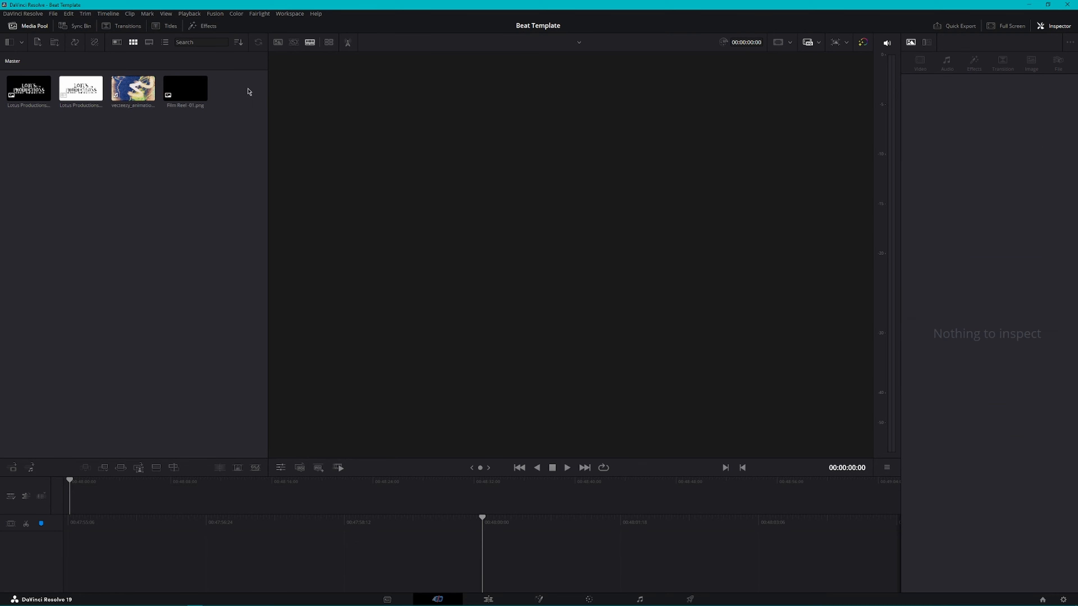
{"action": "left_click", "coordinate": [200, 91]}
{"action": "left_click", "coordinate": [131, 91], "text": "ctrl"}
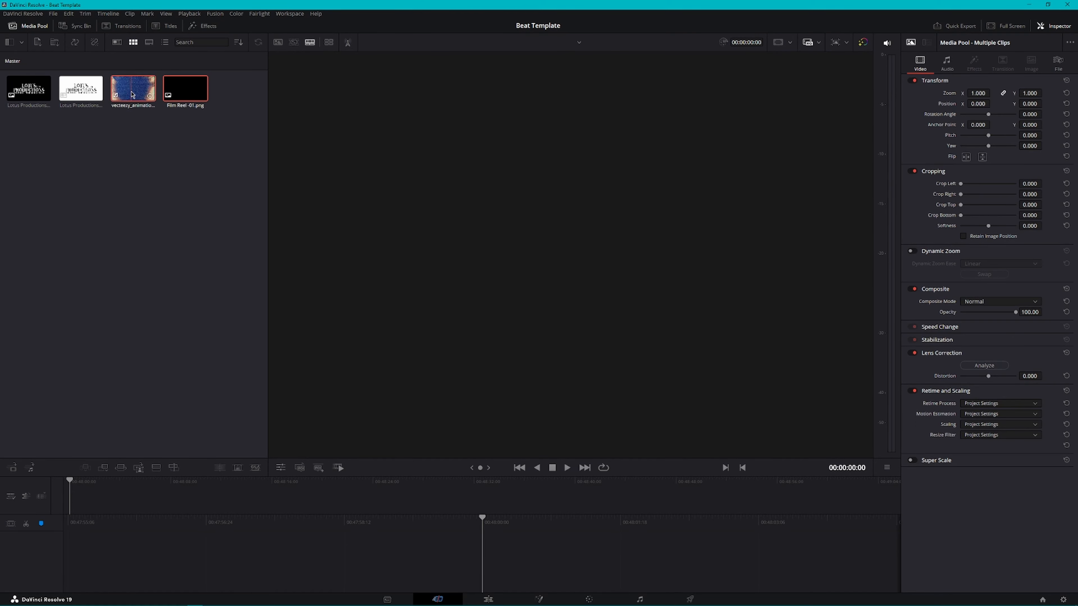
{"action": "left_click", "coordinate": [211, 140]}
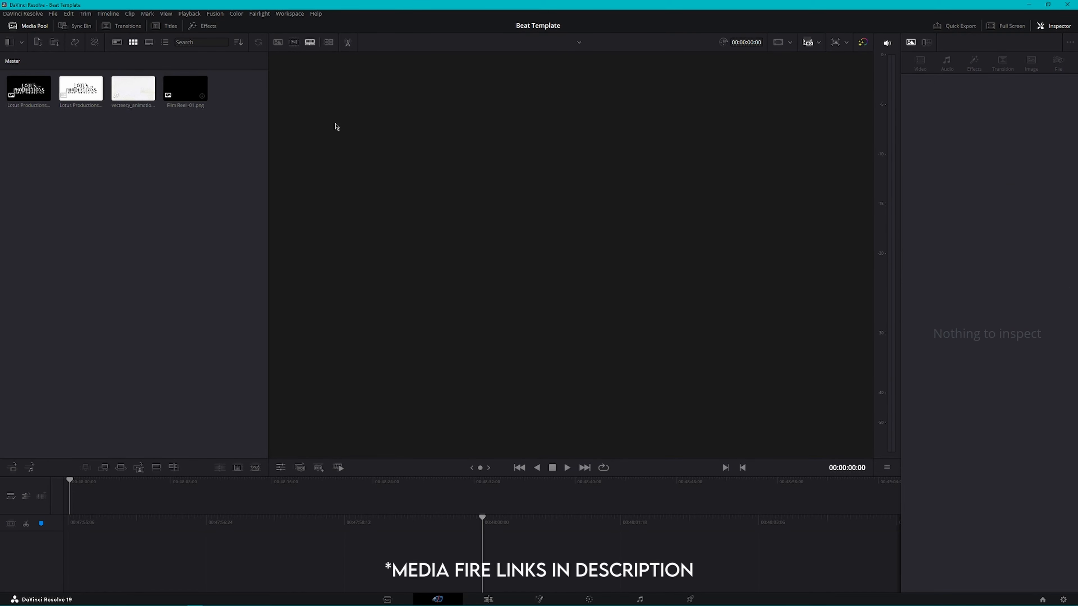
Place Lotus Productions-02.jpg at the start of track V3 and the vecteezy texture video directly after it on track V2.
{"action": "left_click_drag", "start_coordinate": [70, 93], "coordinate": [484, 561]}
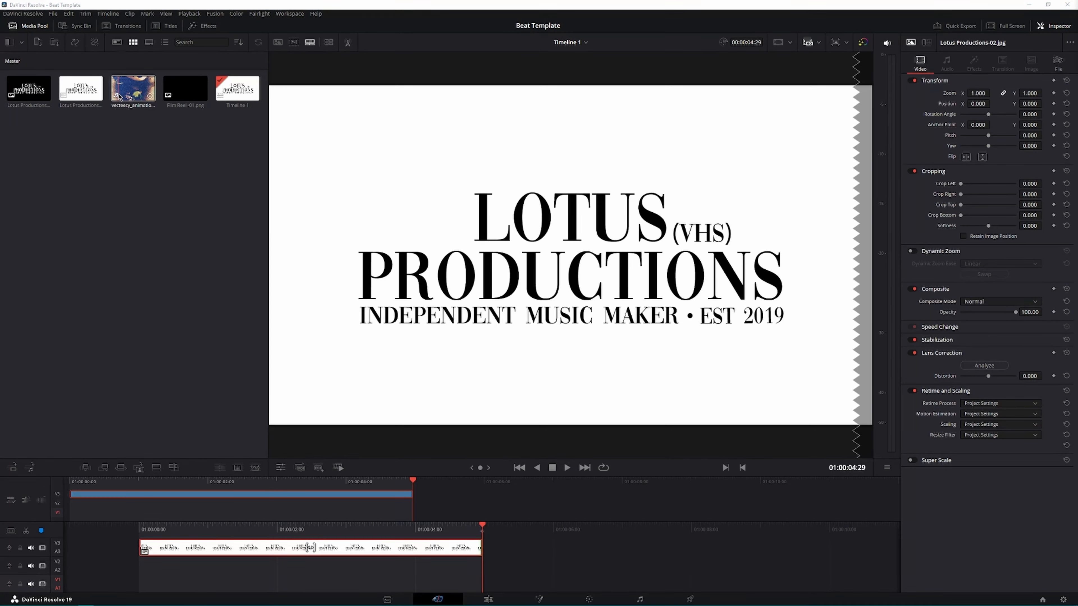
{"action": "left_click_drag", "start_coordinate": [133, 90], "coordinate": [523, 571]}
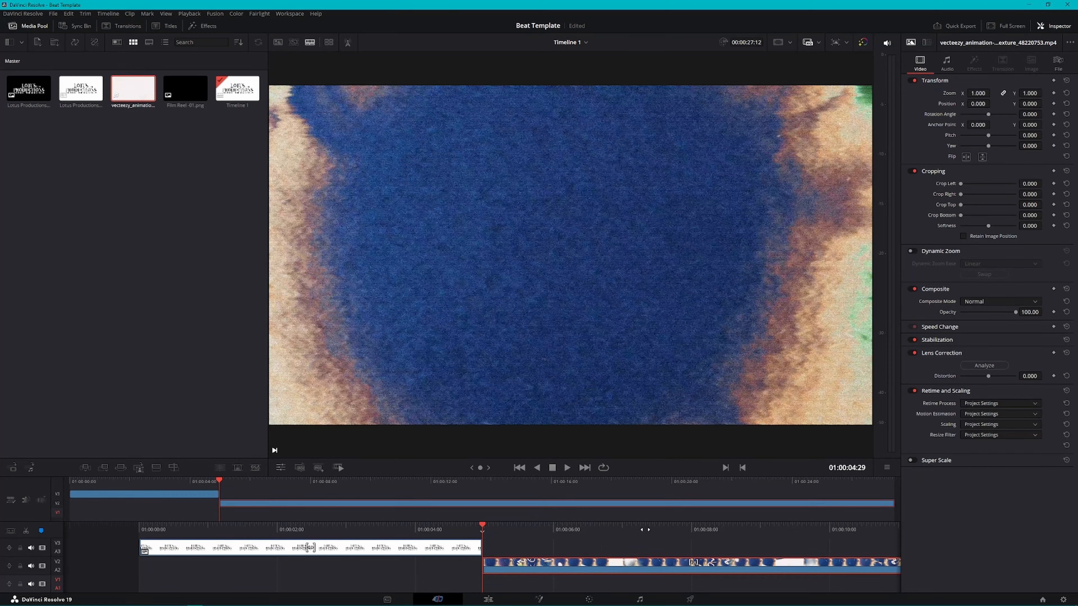
{"action": "mouse_move", "coordinate": [645, 529]}
{"action": "left_mouse_down"}
{"action": "mouse_move", "coordinate": [555, 523]}
{"action": "mouse_move", "coordinate": [644, 518]}
{"action": "left_mouse_up"}
Place Film Reel -01.png on track V3 above the start of the texture video and add a Text title above it on V4.
{"action": "left_click_drag", "start_coordinate": [190, 91], "coordinate": [502, 526]}
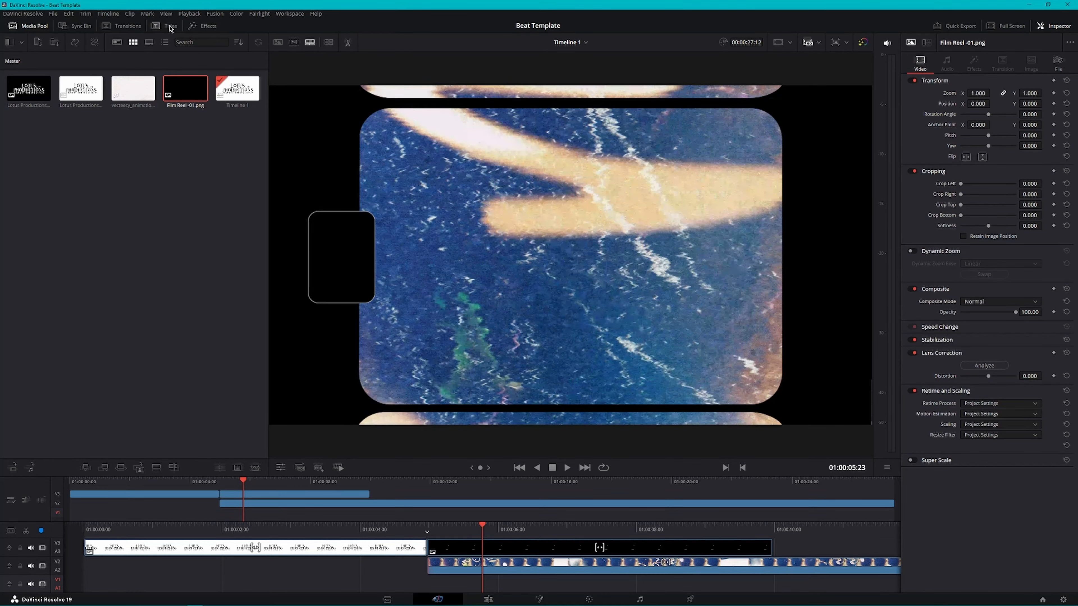
{"action": "left_click", "coordinate": [170, 26]}
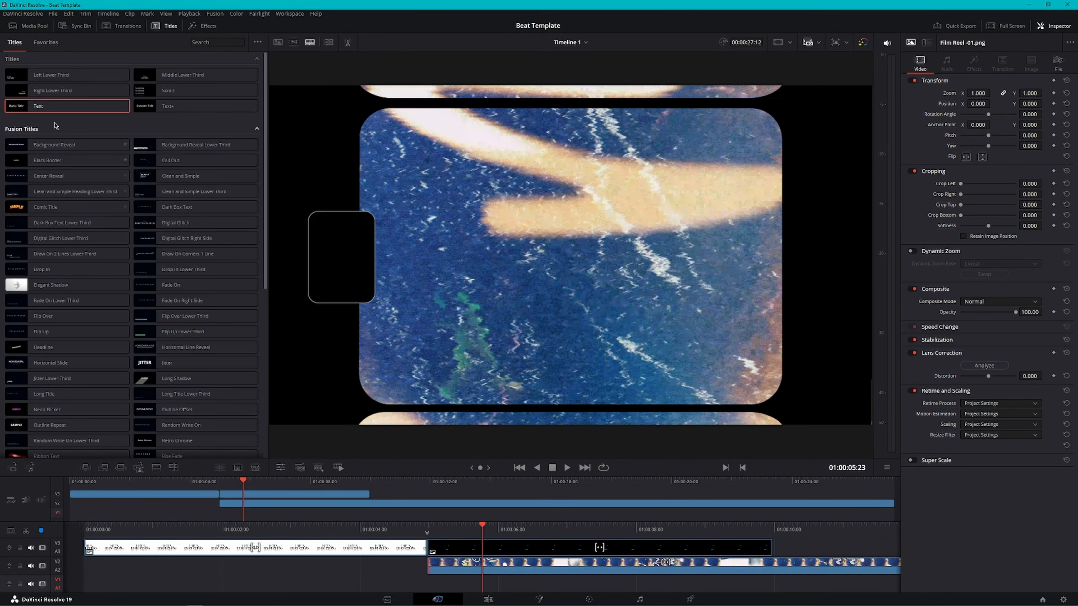
{"action": "left_click_drag", "start_coordinate": [51, 106], "coordinate": [428, 535]}
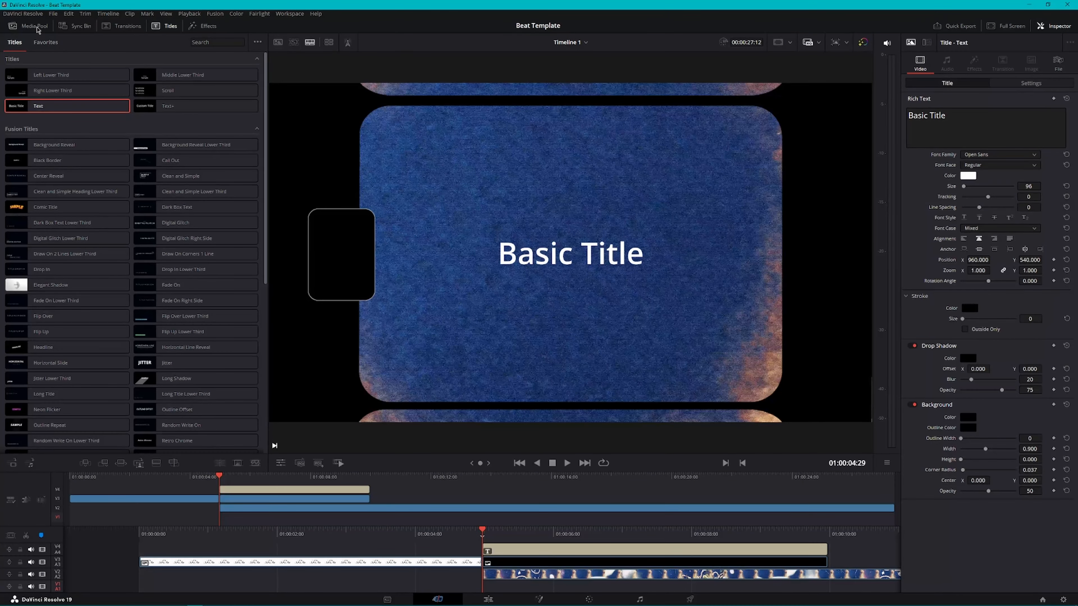
Place the Central Cee video on track V1 and Video Audio.wav on a new audio track beneath it, both at the timeline start.
{"action": "left_click", "coordinate": [33, 26]}
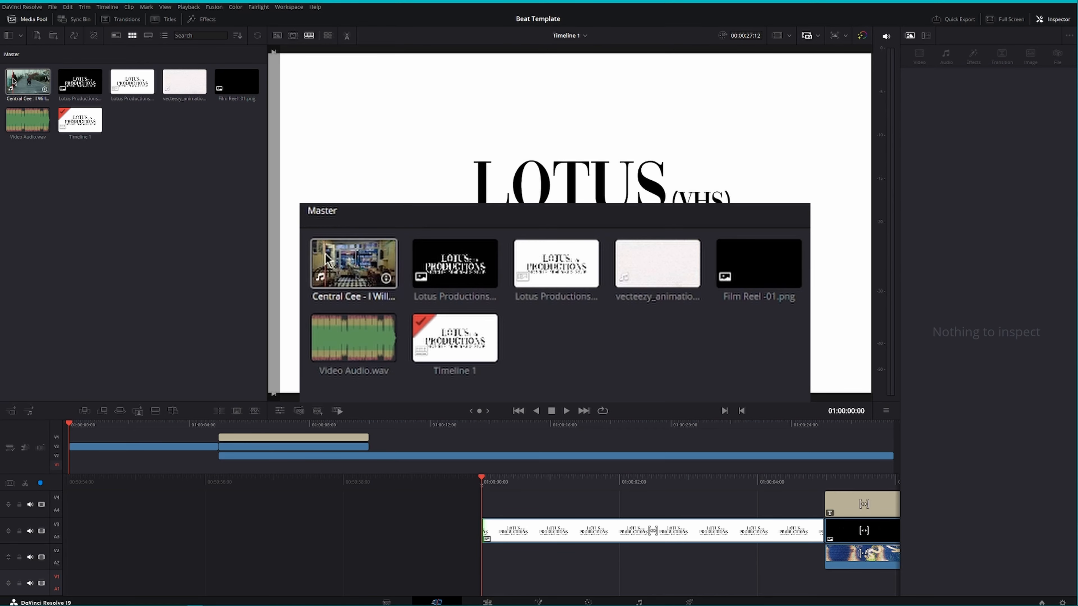
{"action": "left_click_drag", "start_coordinate": [13, 81], "coordinate": [551, 591]}
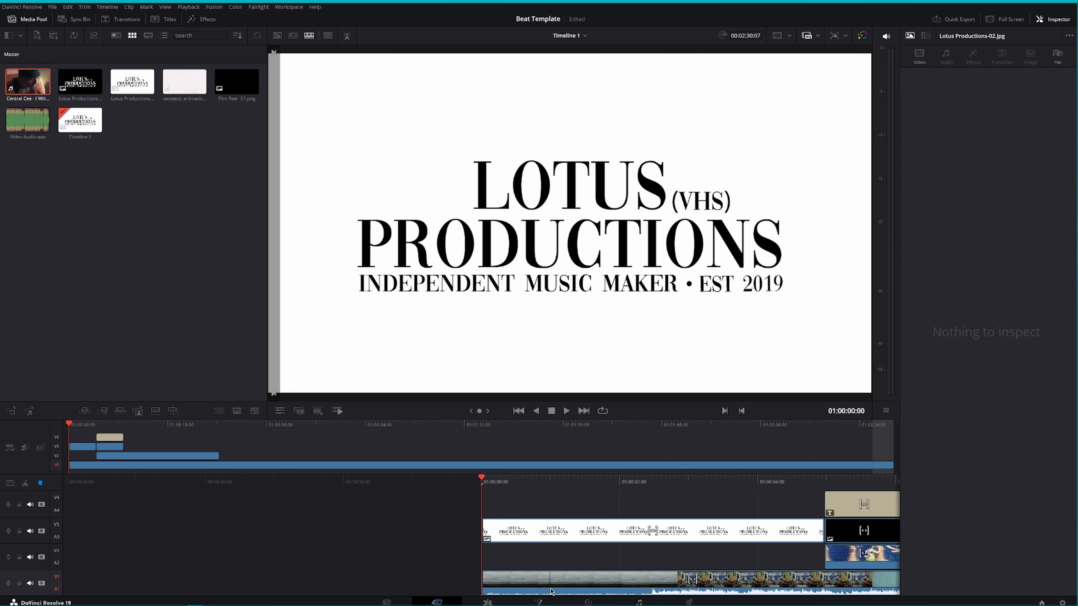
{"action": "left_click", "coordinate": [127, 527]}
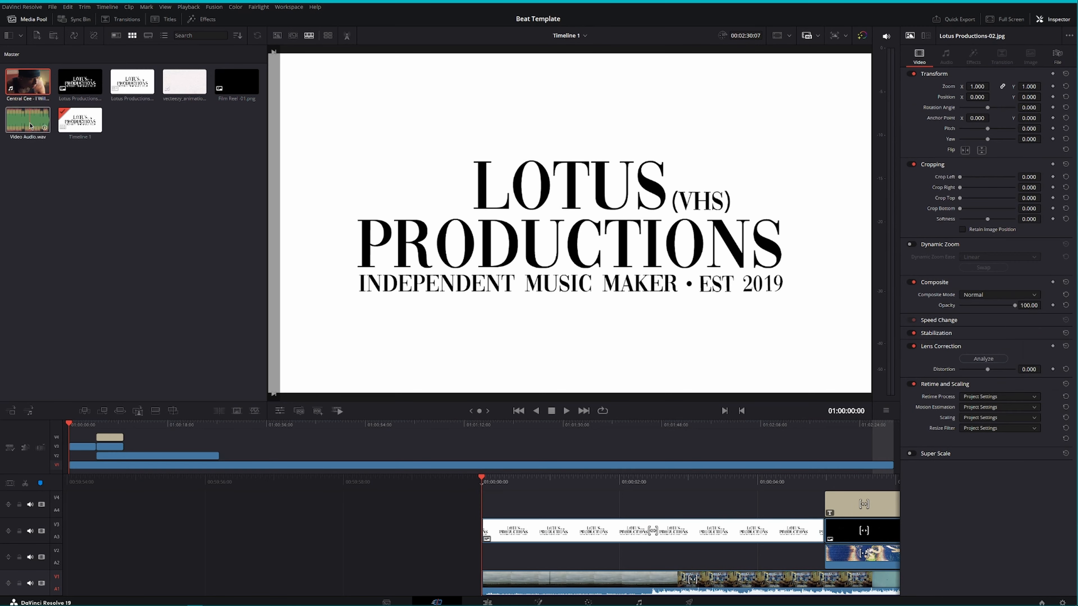
{"action": "left_click_drag", "start_coordinate": [30, 125], "coordinate": [72, 472]}
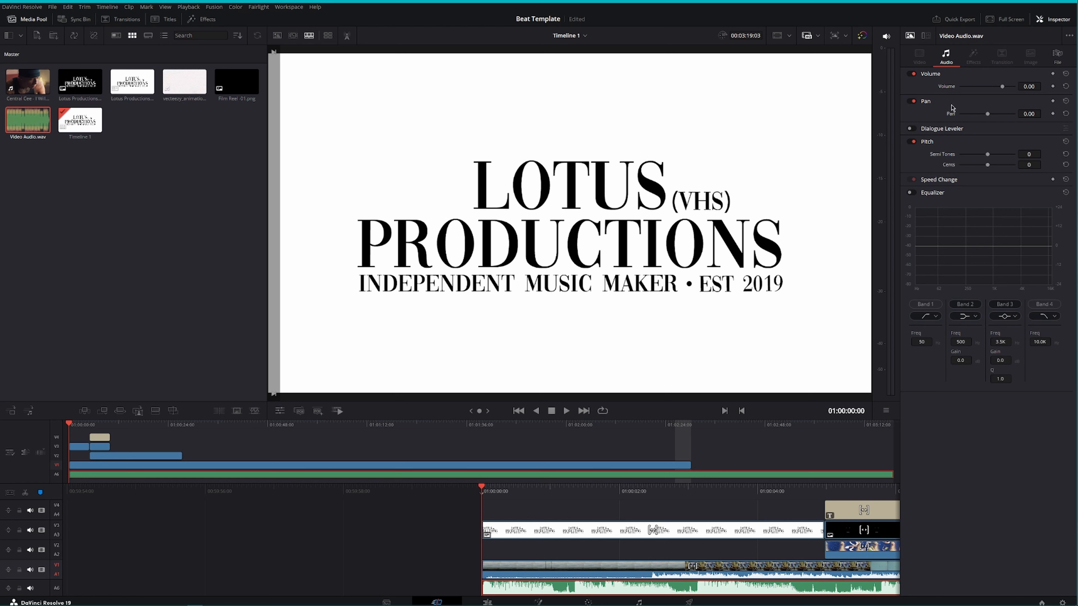
{"action": "left_click", "coordinate": [395, 577]}
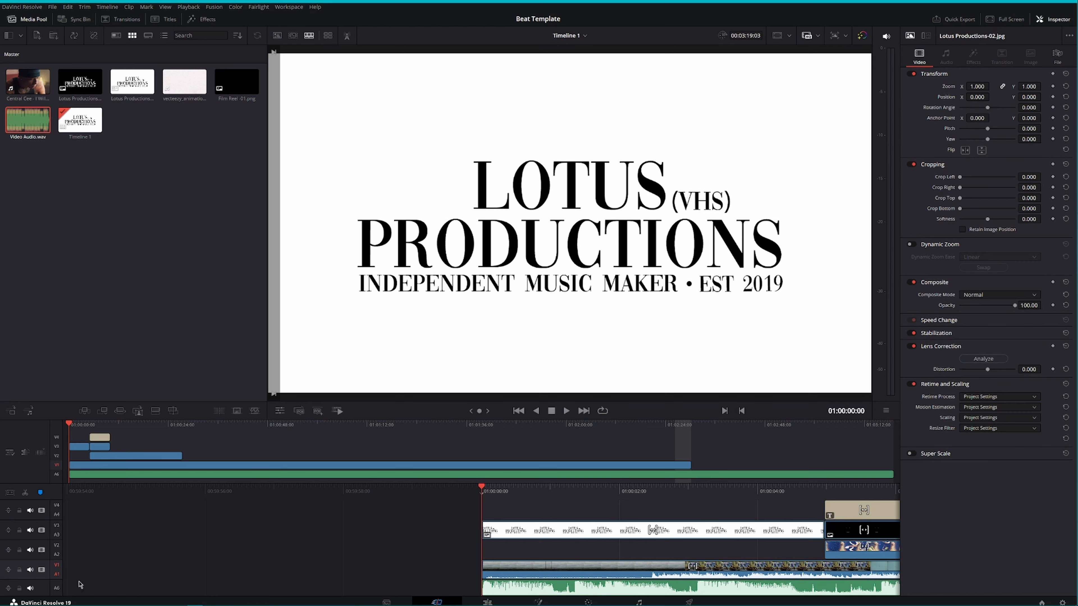
Mute the audio of track V1 holding the music video and return the playhead to the timeline start.
{"action": "left_click", "coordinate": [30, 570]}
{"action": "left_click", "coordinate": [40, 570]}
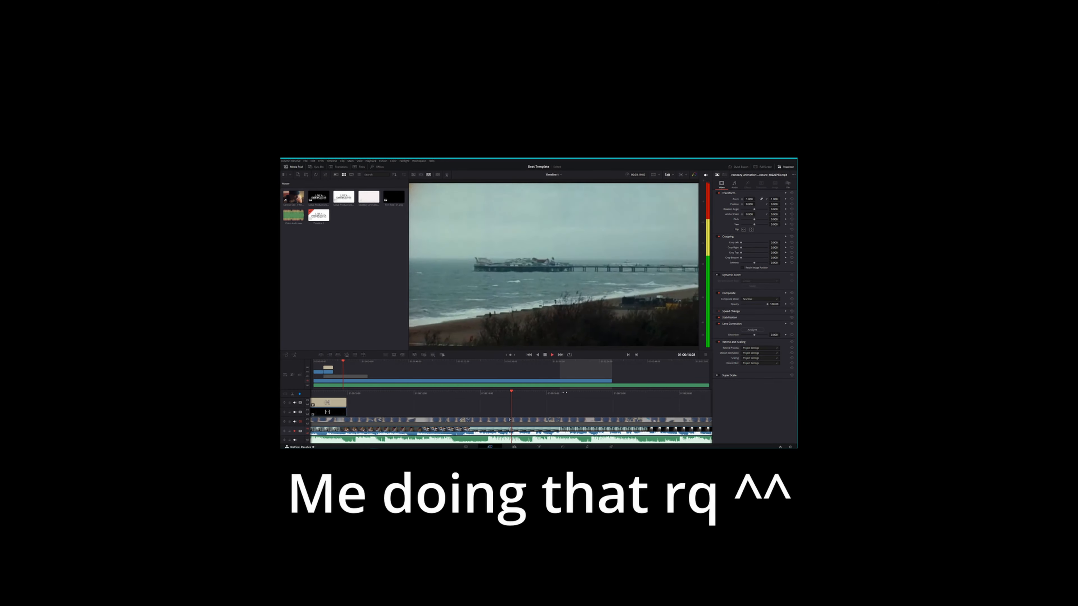
{"action": "key", "text": "Home"}
{"action": "key", "text": "space"}
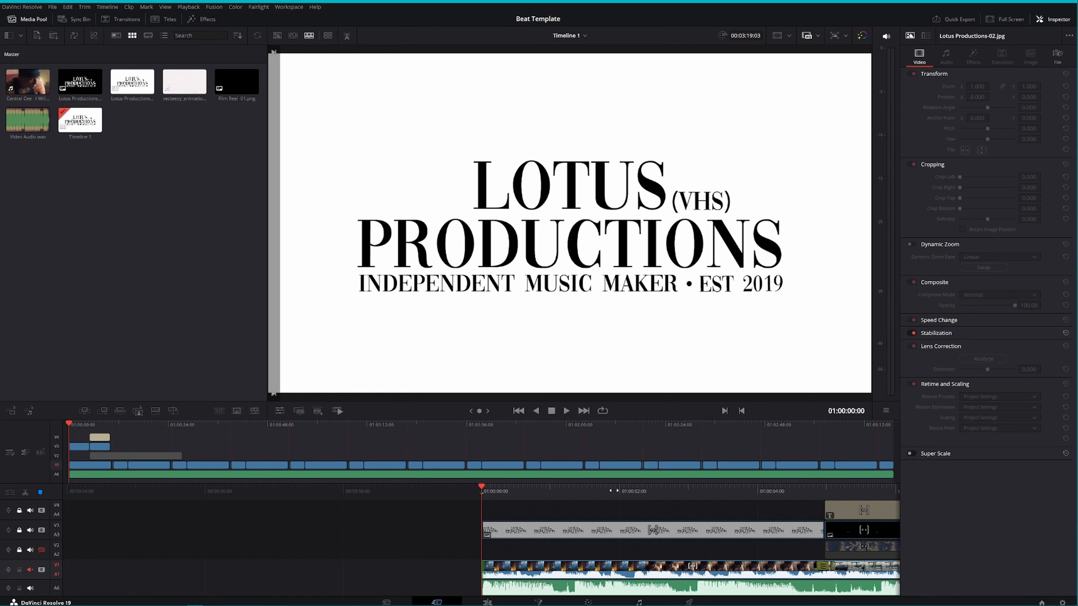
Move the playhead to 01:00:08:28, then re-enable and unlock track V2 with its texture clip selected.
{"action": "left_click", "coordinate": [106, 425]}
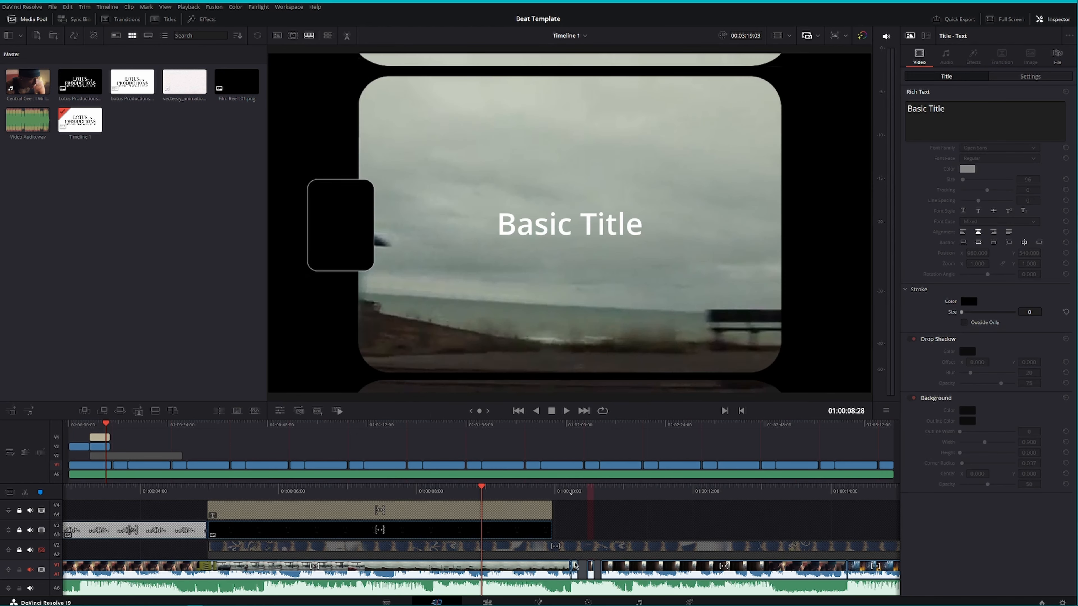
{"action": "left_click", "coordinate": [42, 550]}
{"action": "left_click", "coordinate": [533, 557]}
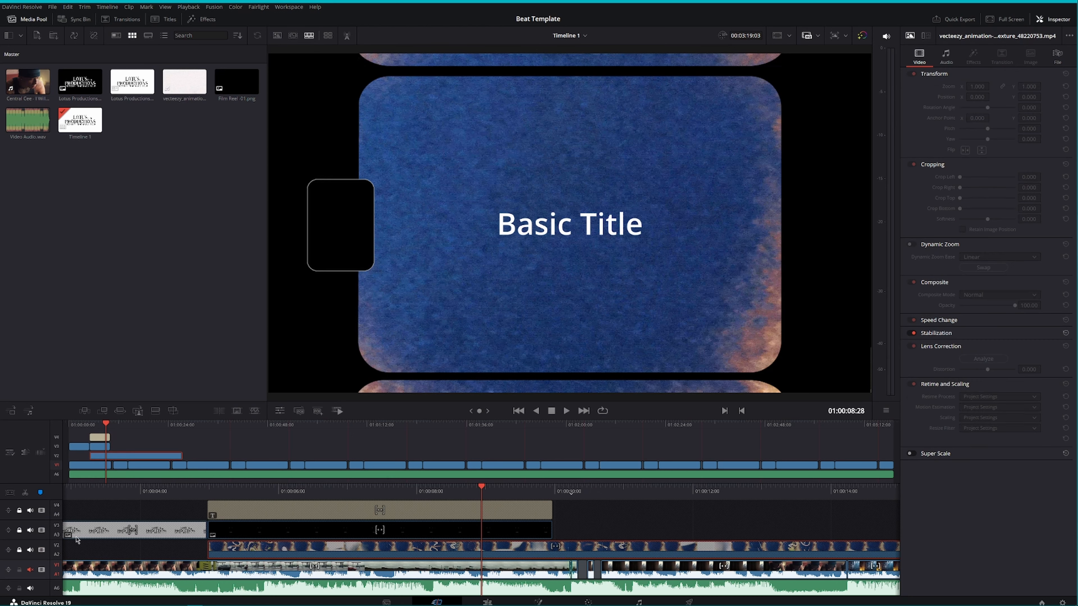
{"action": "left_click", "coordinate": [19, 550]}
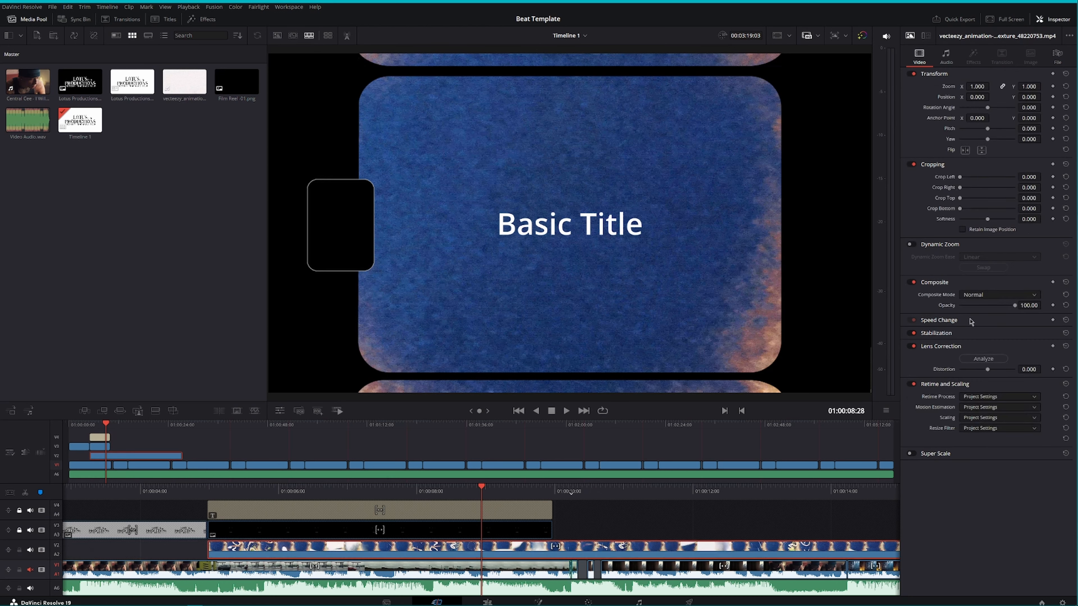
Set the texture clip's Composite Mode to Color and play back the result over the music video.
{"action": "left_click", "coordinate": [941, 286]}
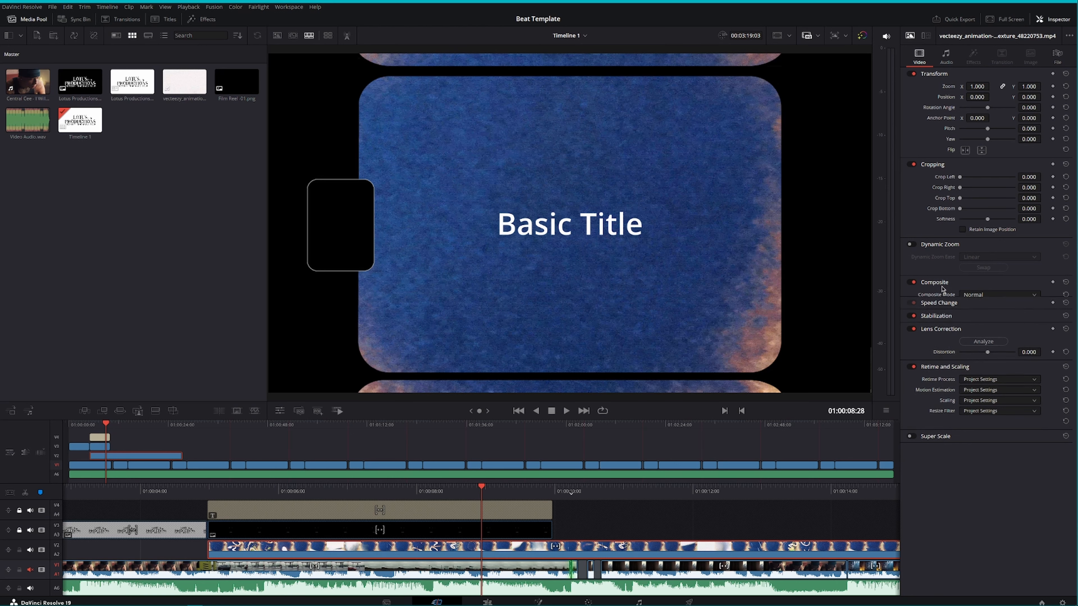
{"action": "left_click", "coordinate": [963, 286]}
{"action": "left_click", "coordinate": [994, 296]}
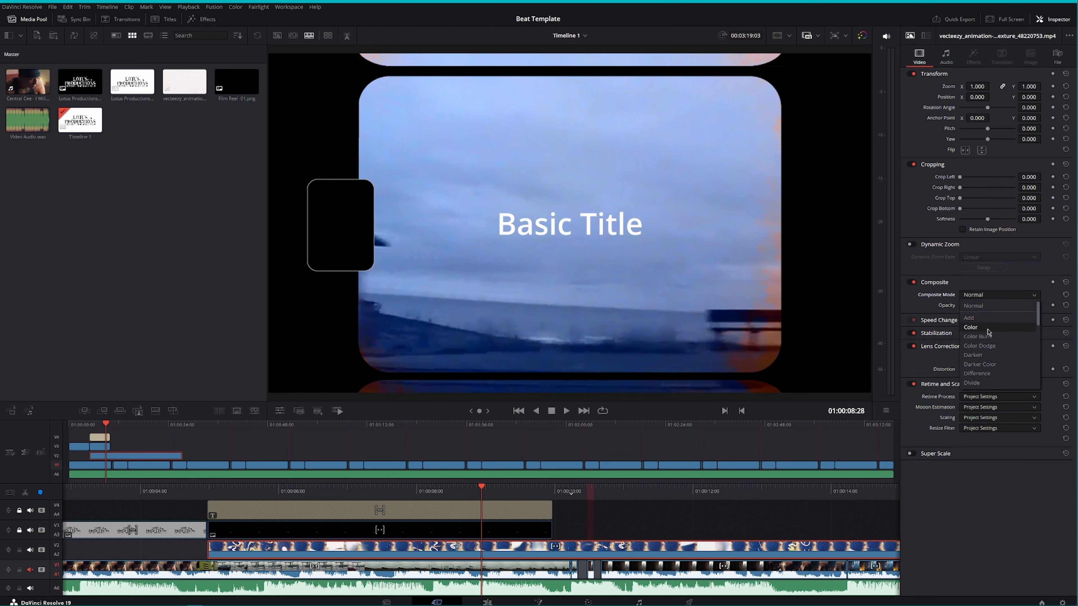
{"action": "left_click", "coordinate": [989, 329]}
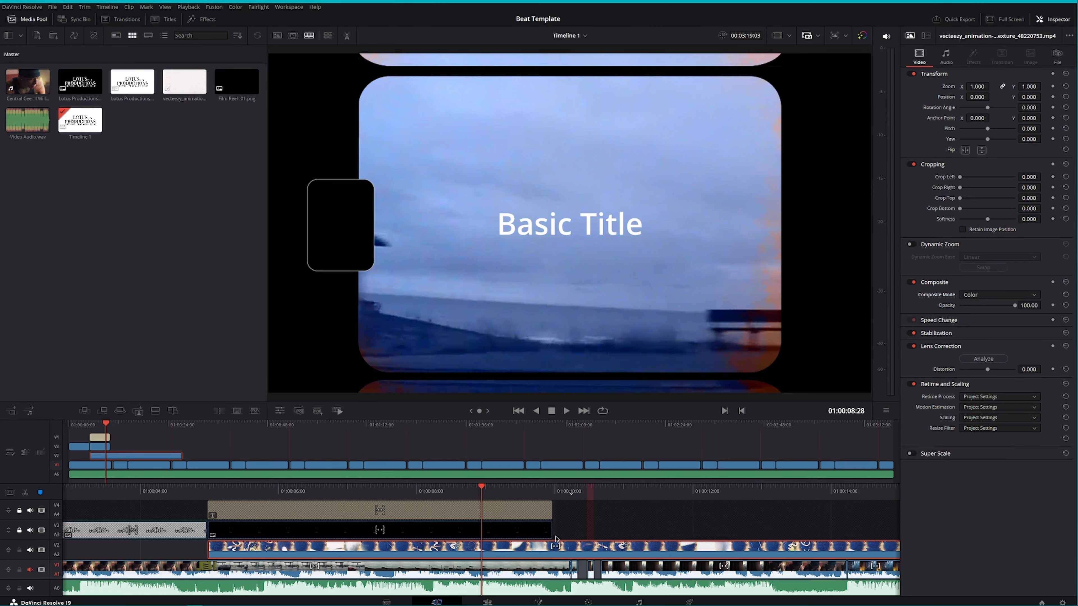
{"action": "key", "text": "space"}
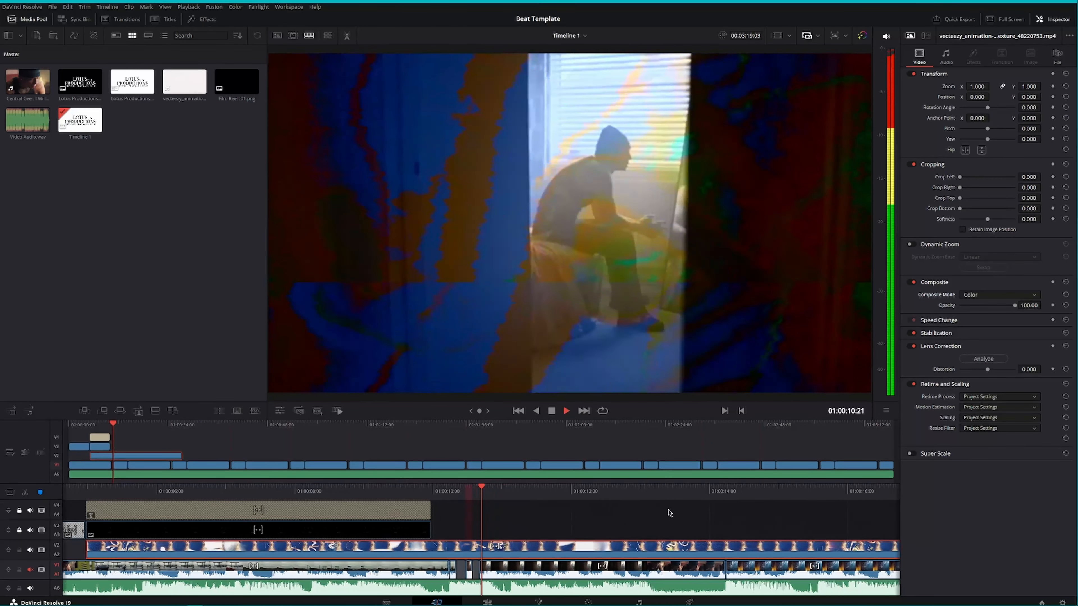
{"action": "key", "text": "space"}
Unlock track V3 and extend the Film Reel -01.png clip to the end of the timeline.
{"action": "left_click", "coordinate": [418, 532]}
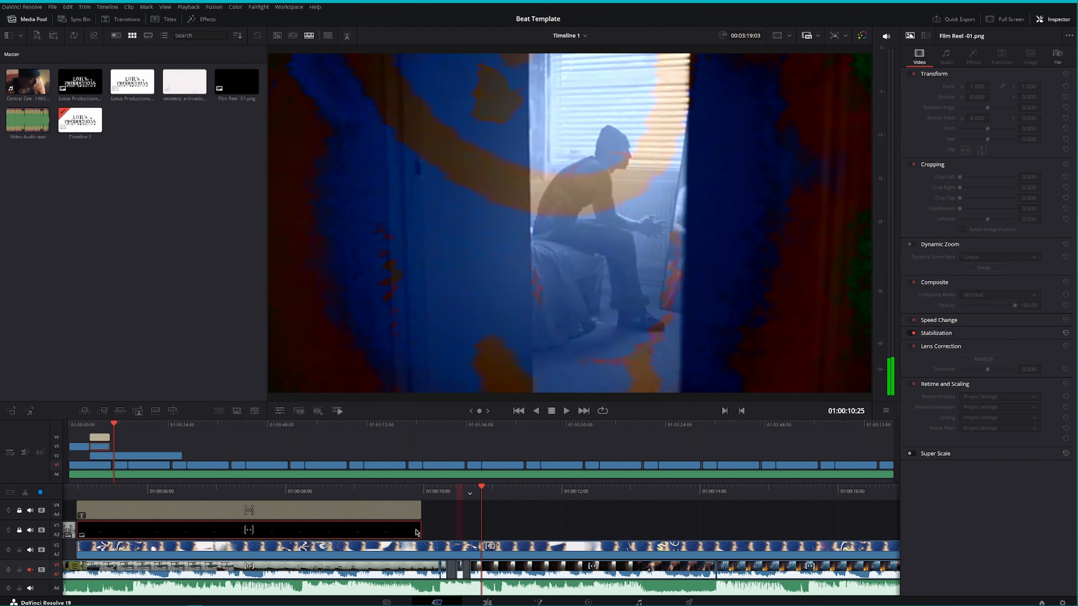
{"action": "left_click", "coordinate": [19, 531]}
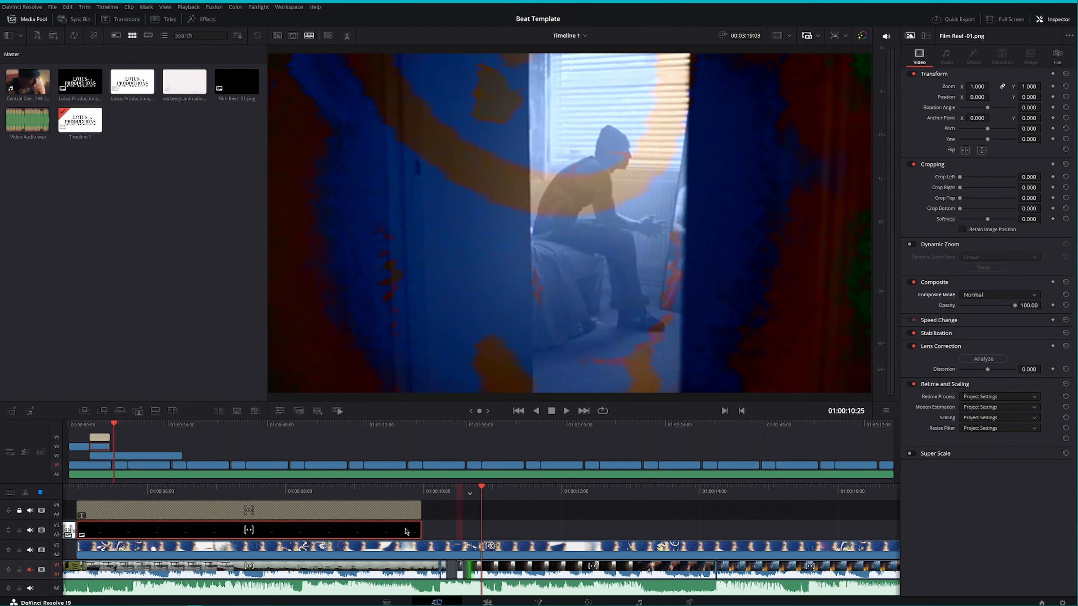
{"action": "left_click_drag", "start_coordinate": [417, 530], "coordinate": [891, 458]}
{"action": "left_click", "coordinate": [521, 515]}
{"action": "left_click_drag", "start_coordinate": [480, 535], "coordinate": [475, 534]}
Play back the section around the end of the text title to check the extended film reel frame.
{"action": "left_click", "coordinate": [123, 427]}
{"action": "key", "text": "space"}
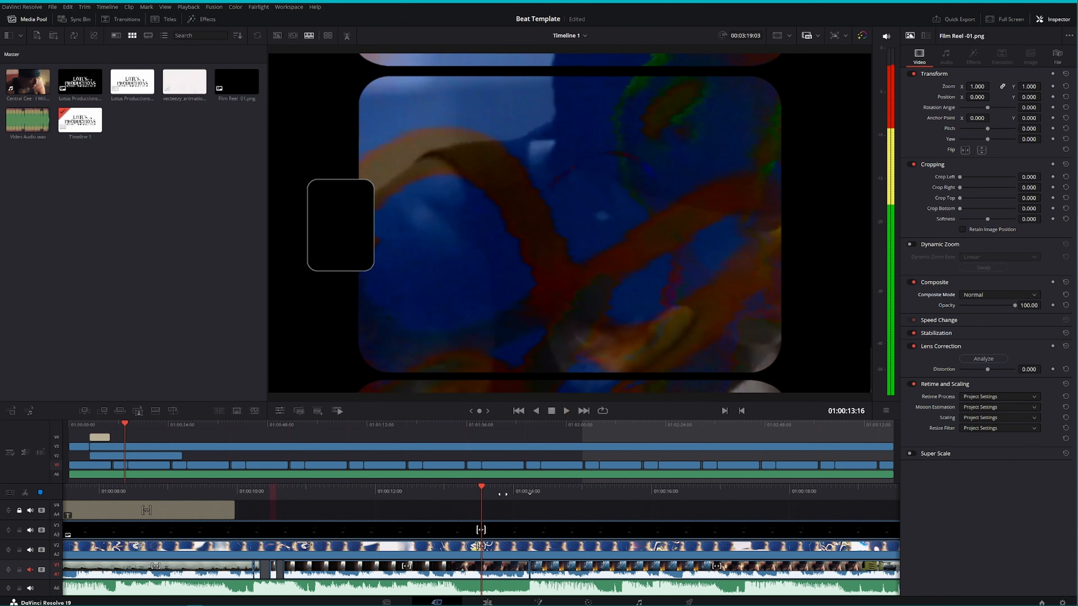
{"action": "left_click_drag", "start_coordinate": [502, 495], "coordinate": [826, 503]}
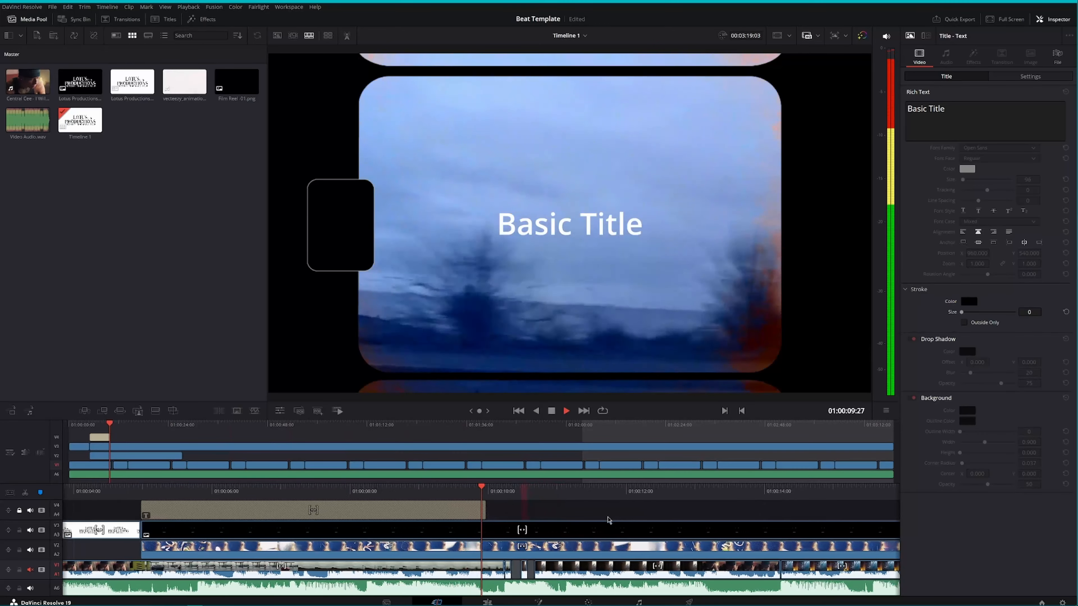
{"action": "key", "text": "space"}
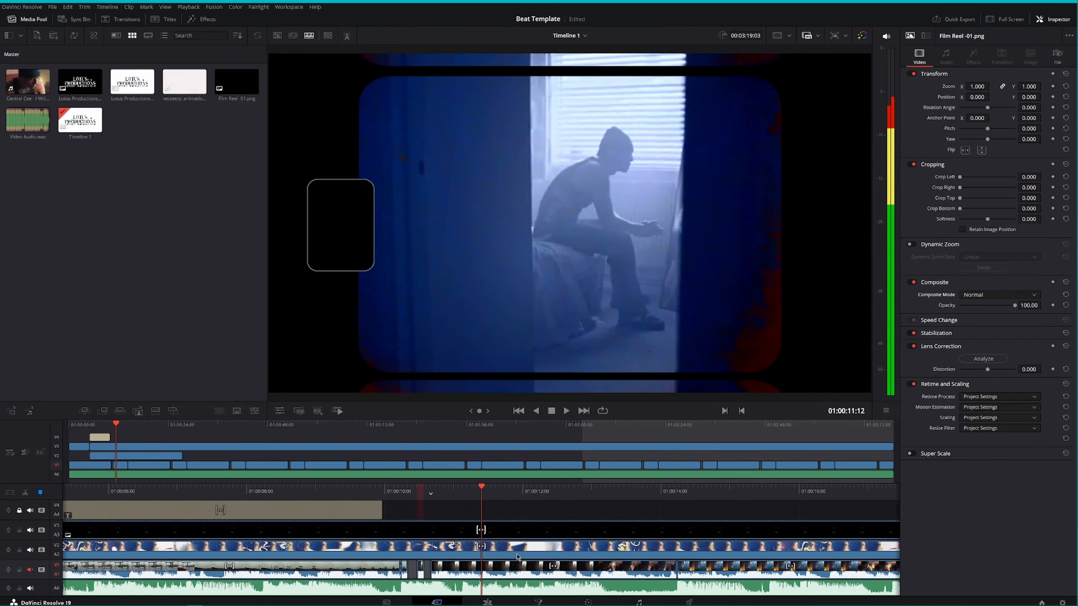
Try the Hue composite mode on the texture clip on V2 and play back the result.
{"action": "left_click", "coordinate": [517, 555]}
{"action": "left_click", "coordinate": [989, 297]}
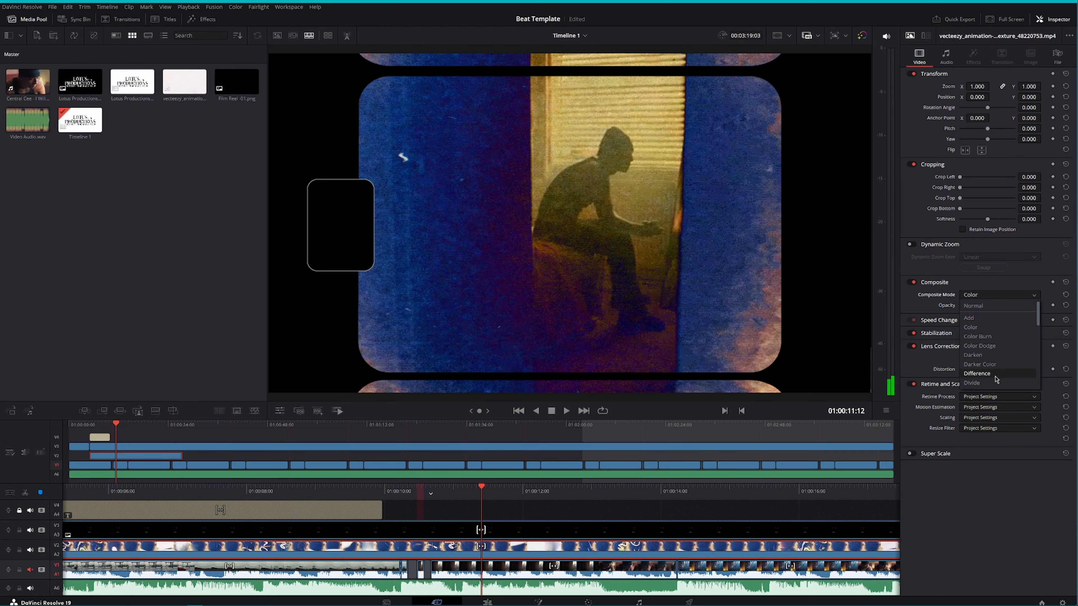
{"action": "scroll", "coordinate": [995, 385], "scroll_direction": "down", "scroll_amount": 3}
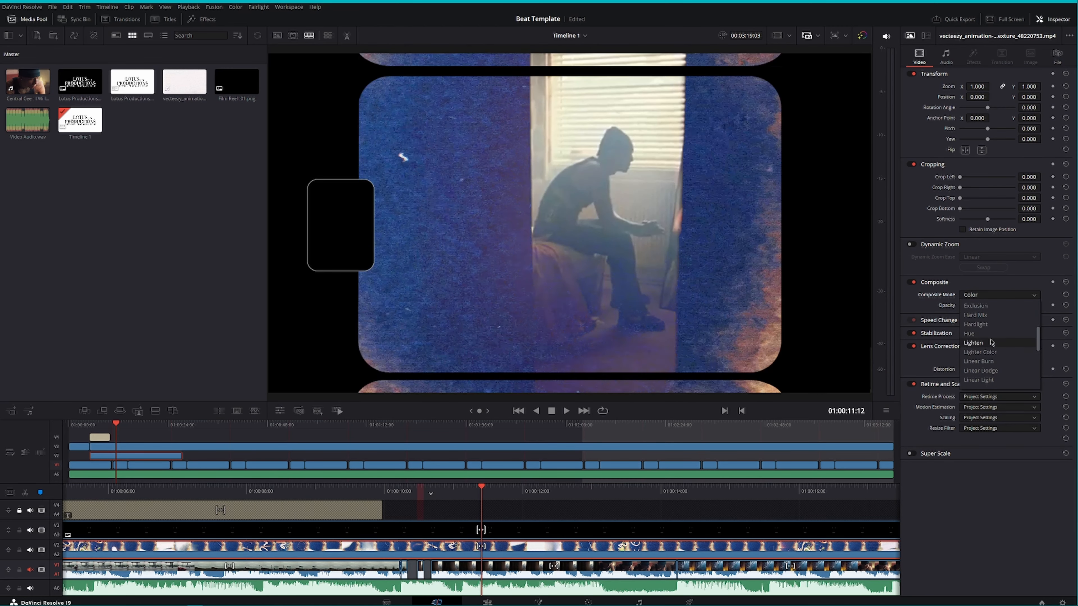
{"action": "left_click", "coordinate": [993, 334]}
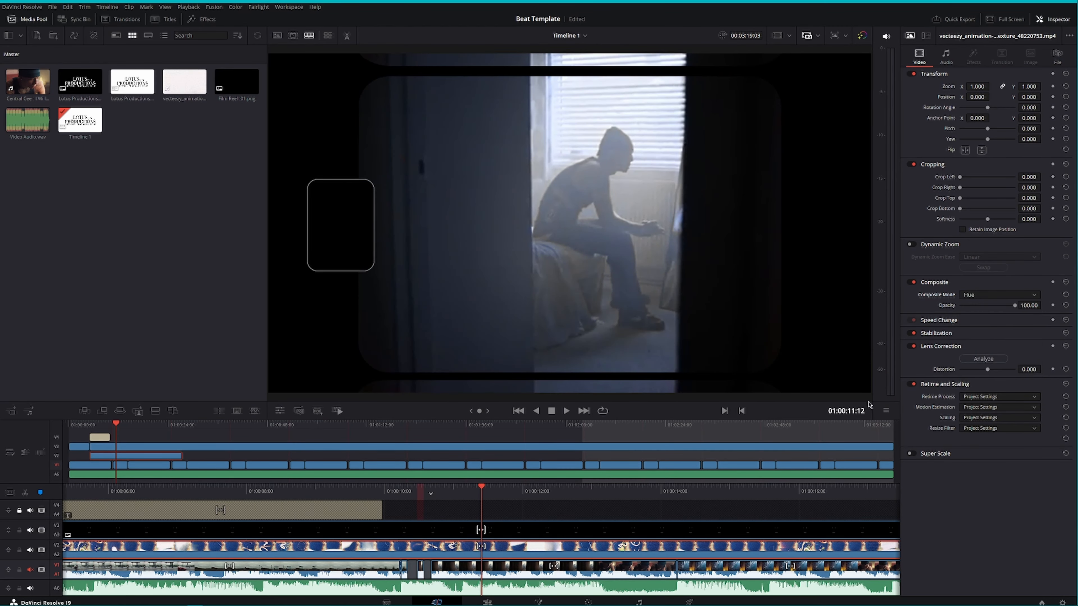
{"action": "key", "text": "space"}
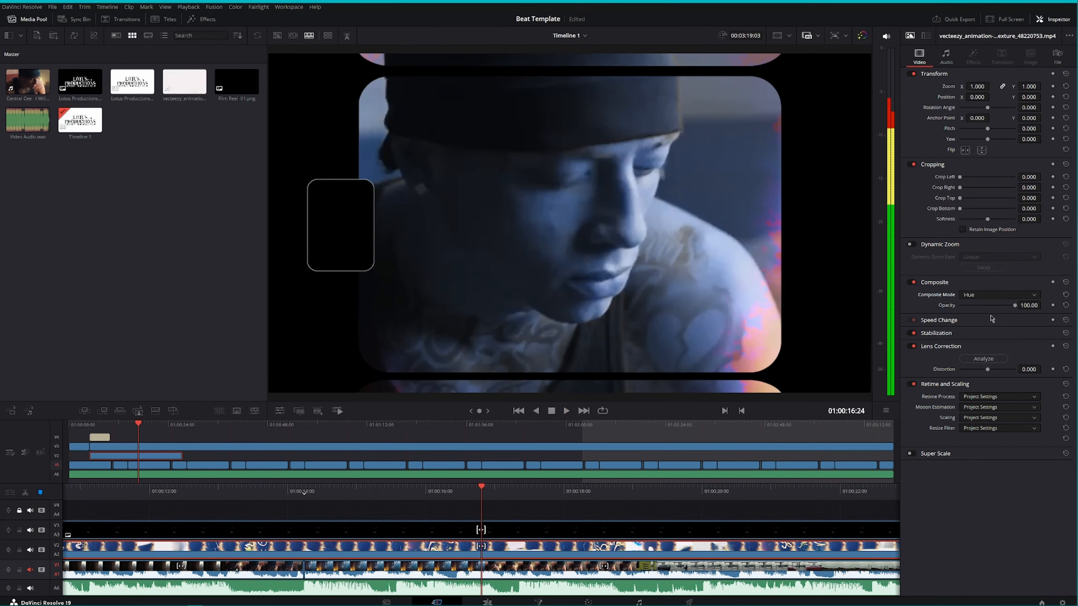
Set the texture clip's Composite Mode to Linear Dodge and play back the result.
{"action": "left_click", "coordinate": [993, 295]}
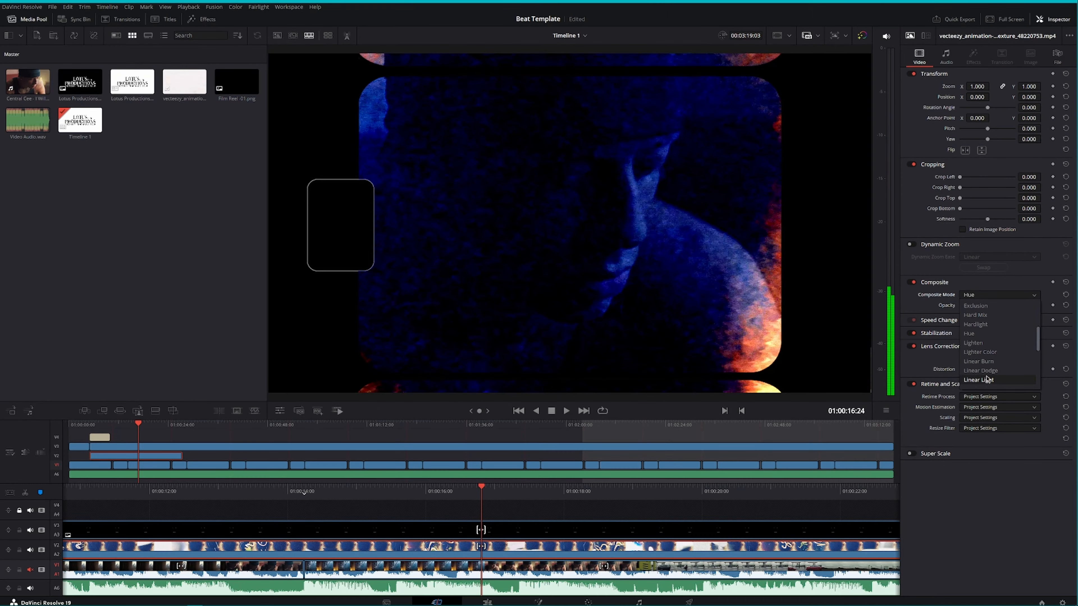
{"action": "left_click", "coordinate": [984, 371]}
{"action": "key", "text": "space"}
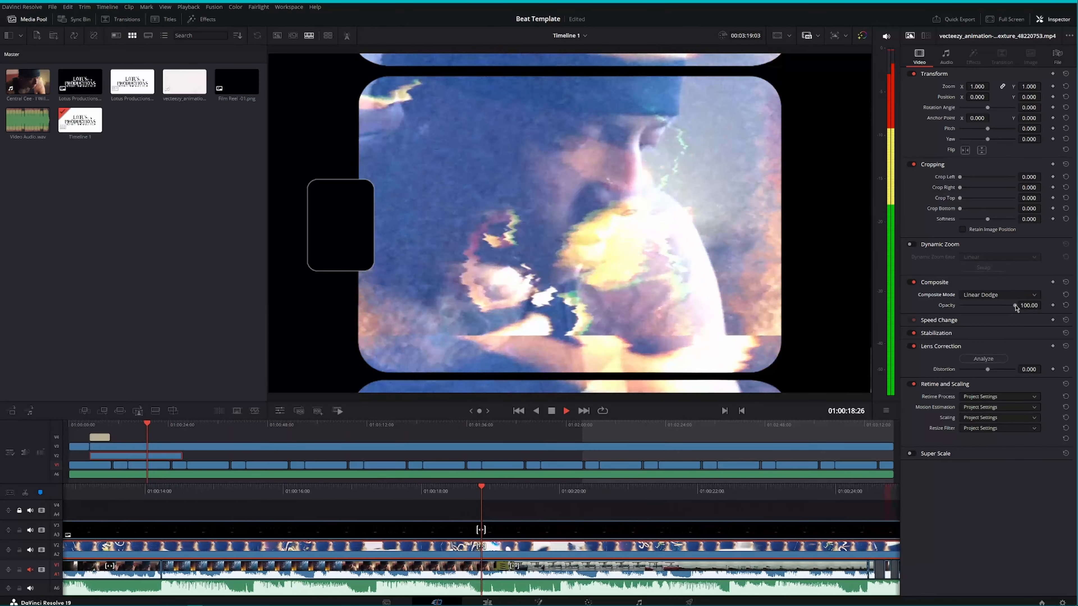
{"action": "key", "text": "space"}
Lower the texture clip's opacity to 27.48 and play back the section around 01:00:18 to check the overlay.
{"action": "left_click_drag", "start_coordinate": [1016, 308], "coordinate": [977, 309]}
{"action": "left_click_drag", "start_coordinate": [562, 496], "coordinate": [727, 511]}
{"action": "key", "text": "space"}
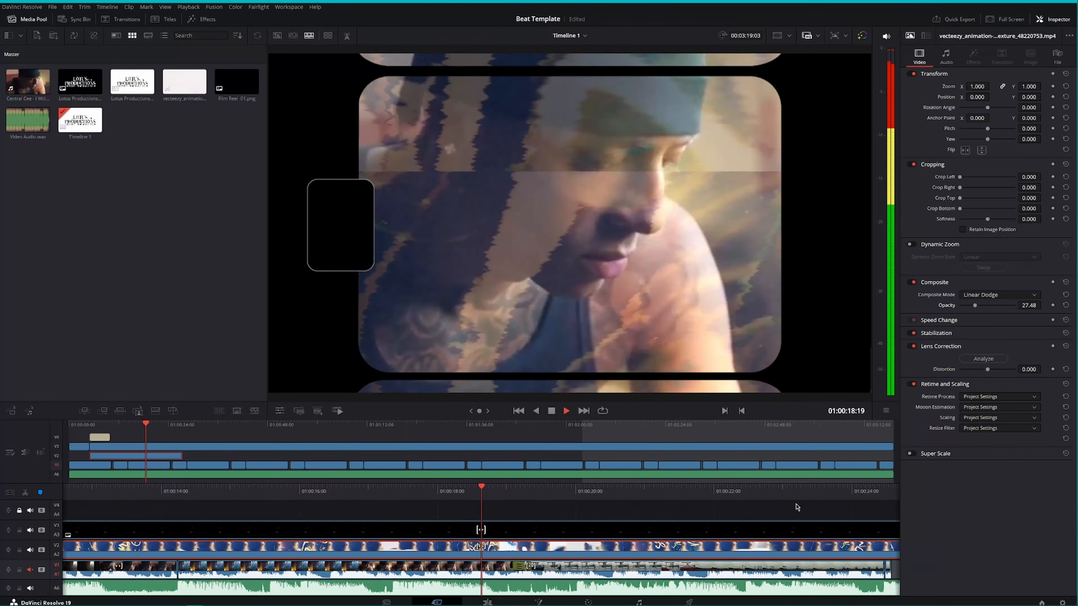
{"action": "key", "text": "space"}
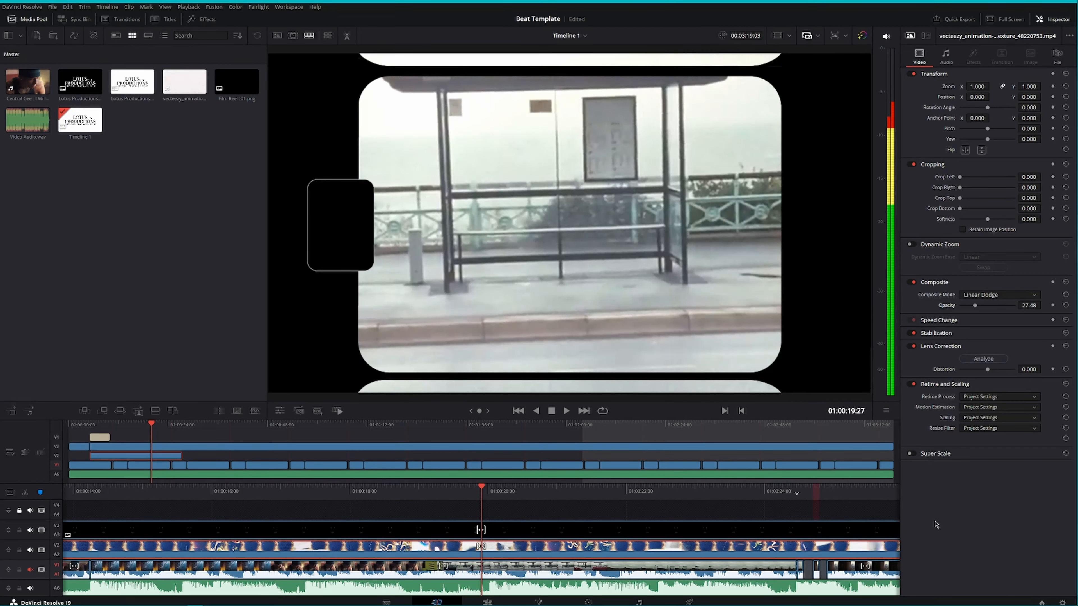
Select all the background video clips on V1 and apply the Gaussian Blur effect to them.
{"action": "left_click", "coordinate": [898, 469]}
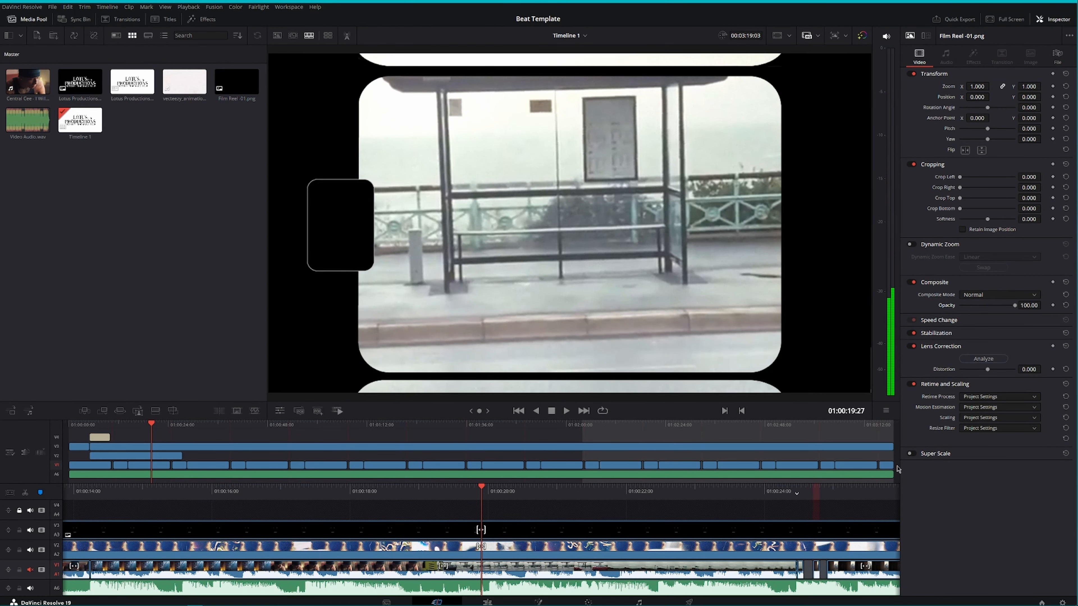
{"action": "left_click_drag", "start_coordinate": [897, 469], "coordinate": [70, 463]}
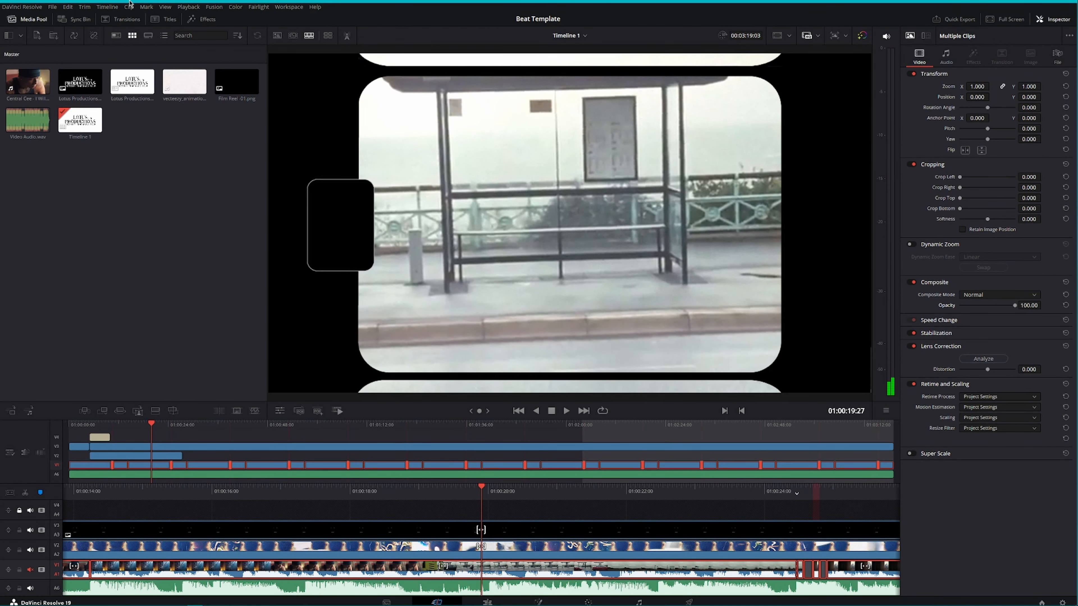
{"action": "left_click", "coordinate": [202, 19]}
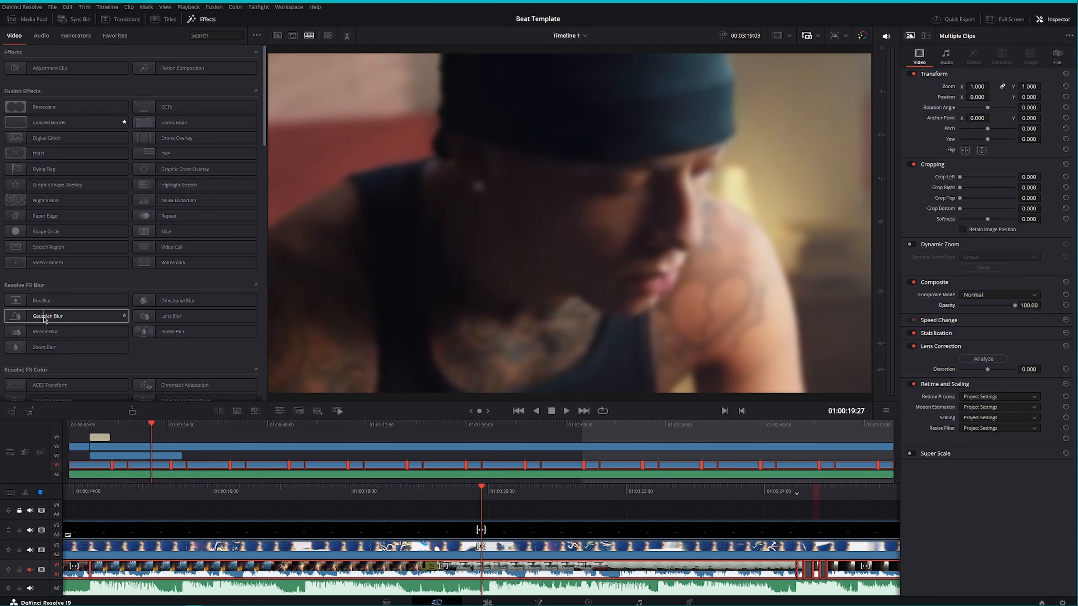
{"action": "left_click_drag", "start_coordinate": [63, 316], "coordinate": [240, 565]}
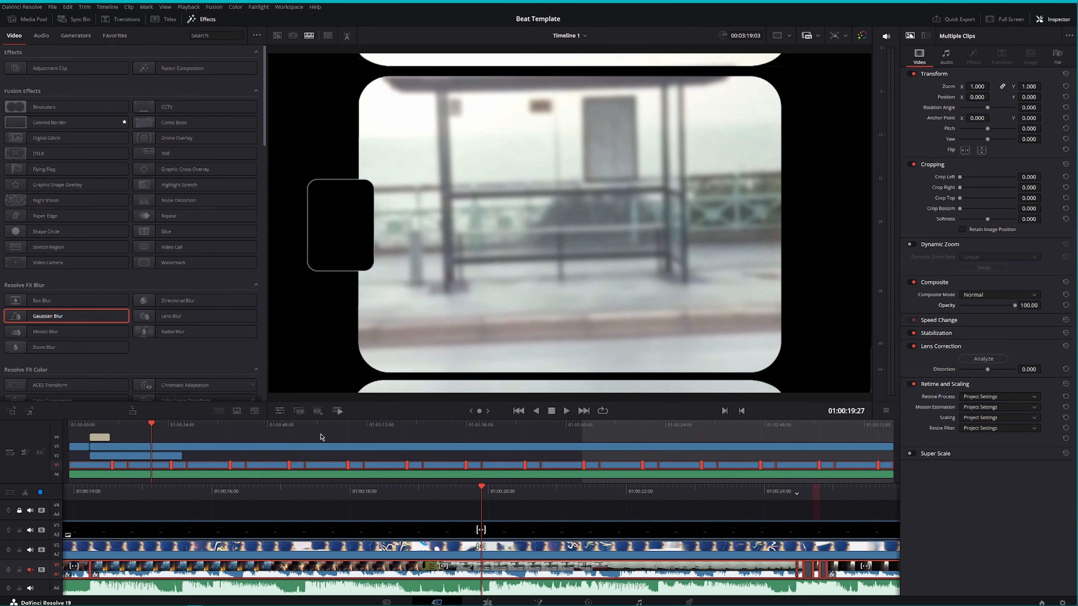
{"action": "left_click", "coordinate": [307, 522]}
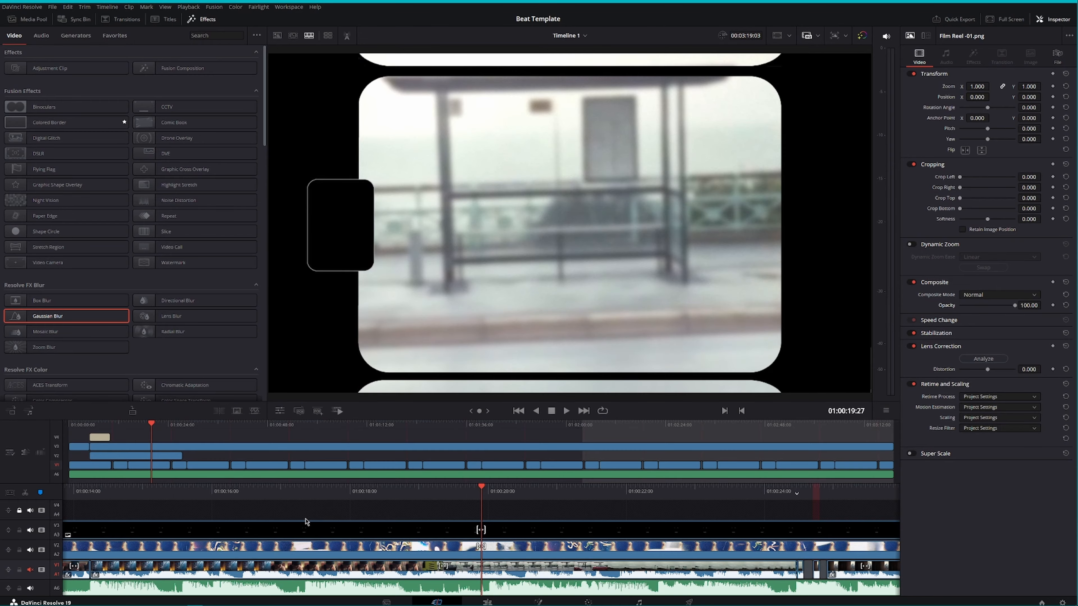
Play back the section where the text title starts to check the blurred background.
{"action": "left_click", "coordinate": [94, 428]}
{"action": "key", "text": "space"}
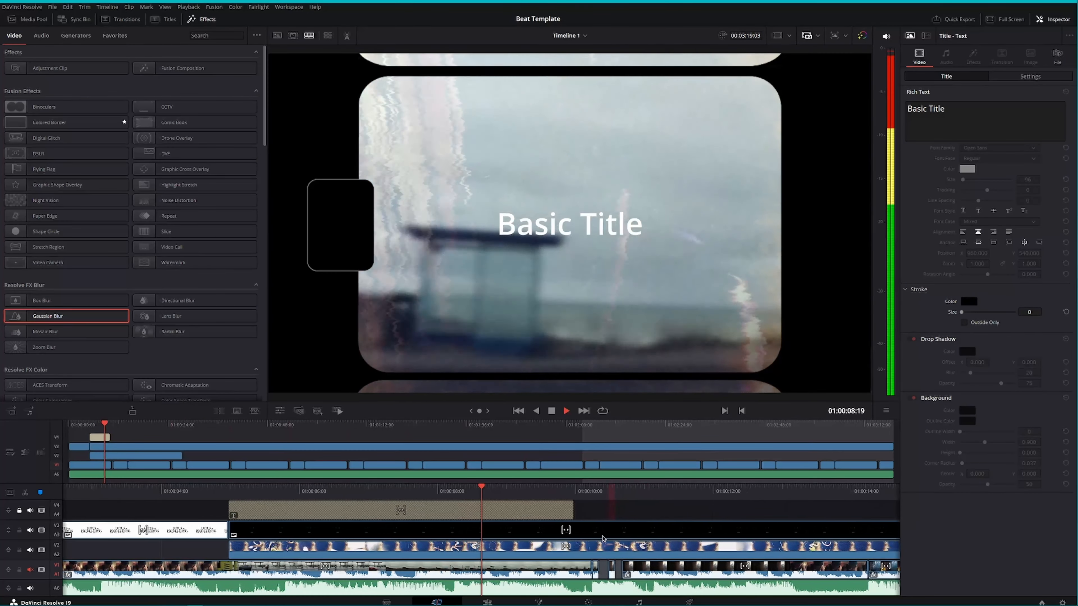
{"action": "key", "text": "space"}
Unlock track V4 and extend the text title to the end of the timeline.
{"action": "left_click", "coordinate": [20, 510]}
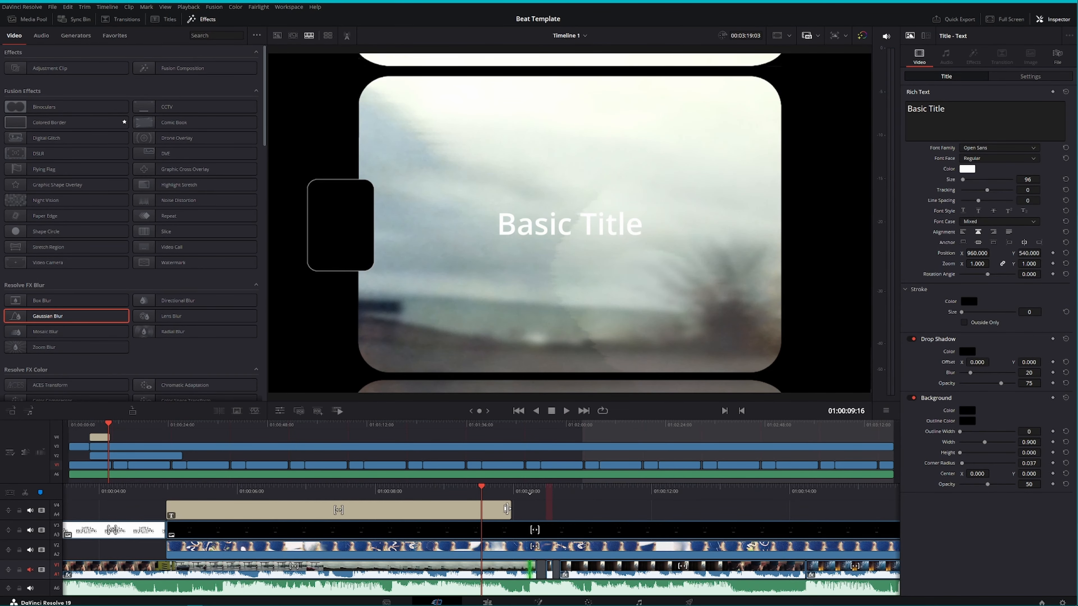
{"action": "left_click_drag", "start_coordinate": [109, 437], "coordinate": [887, 441]}
{"action": "left_click_drag", "start_coordinate": [479, 511], "coordinate": [493, 511]}
Paste eight copies of the texture clip back to back on V2 from 01:00:27:12 and trim the last one to the timeline's end.
{"action": "left_click", "coordinate": [164, 450]}
{"action": "left_click", "coordinate": [164, 455]}
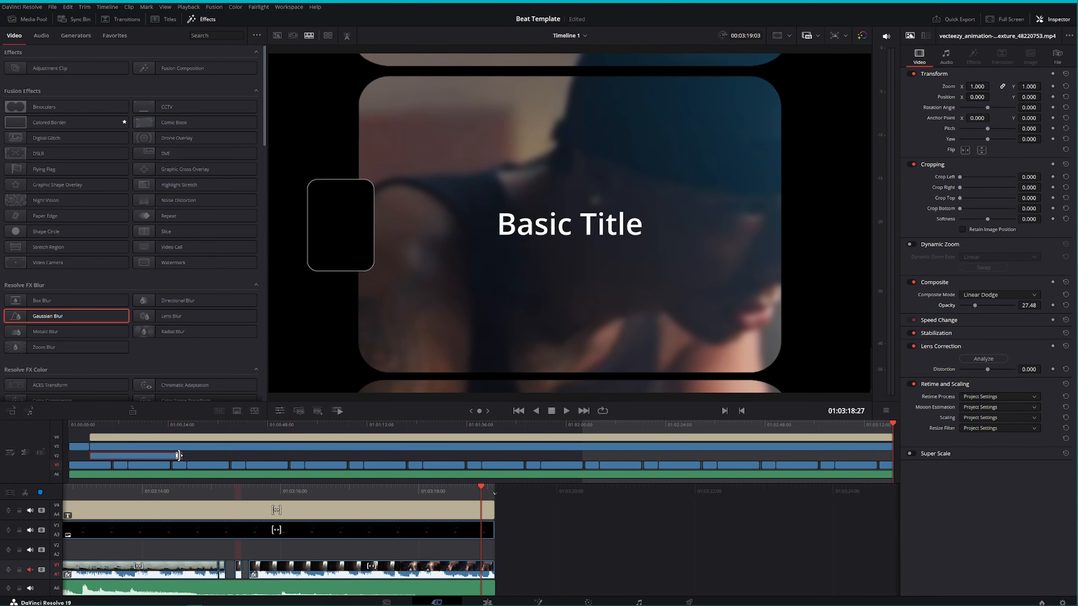
{"action": "left_click", "coordinate": [183, 428]}
{"action": "left_click", "coordinate": [462, 549]}
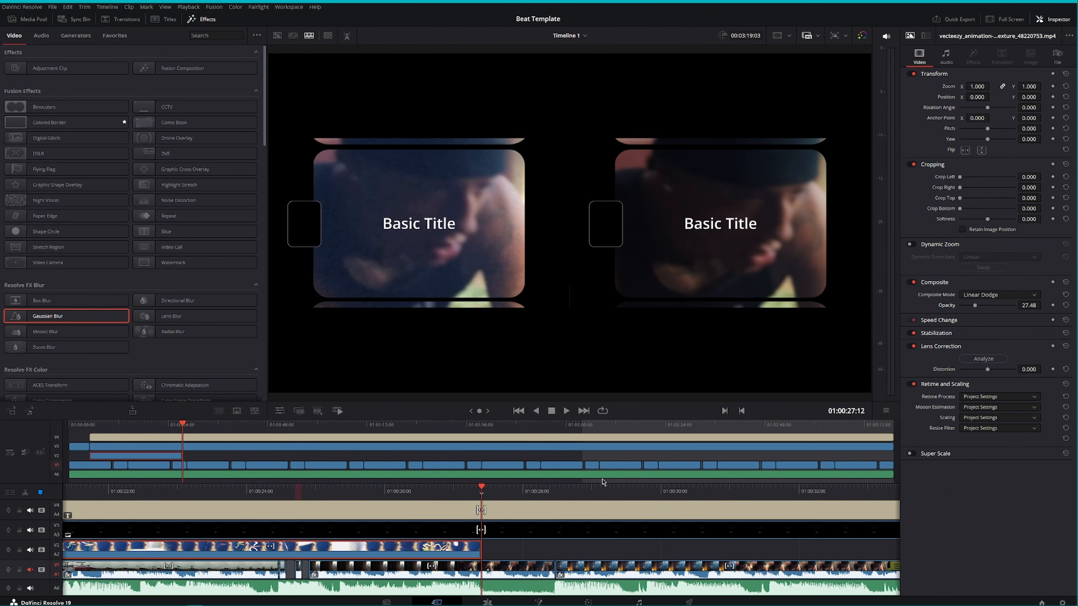
{"action": "key", "text": "ctrl+v"}
{"action": "key", "text": "ctrl+v"}
{"action": "key", "text": "ctrl+v"}
{"action": "key", "text": "ctrl+v"}
{"action": "key", "text": "ctrl+v"}
{"action": "key", "text": "ctrl+v"}
{"action": "key", "text": "ctrl+v"}
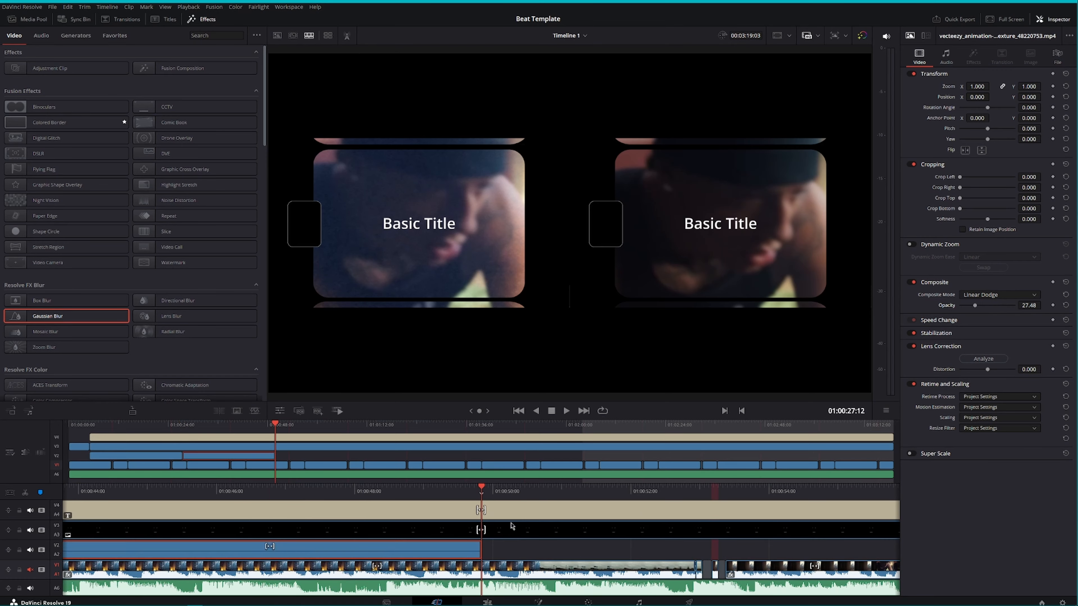
{"action": "key", "text": "ctrl+v"}
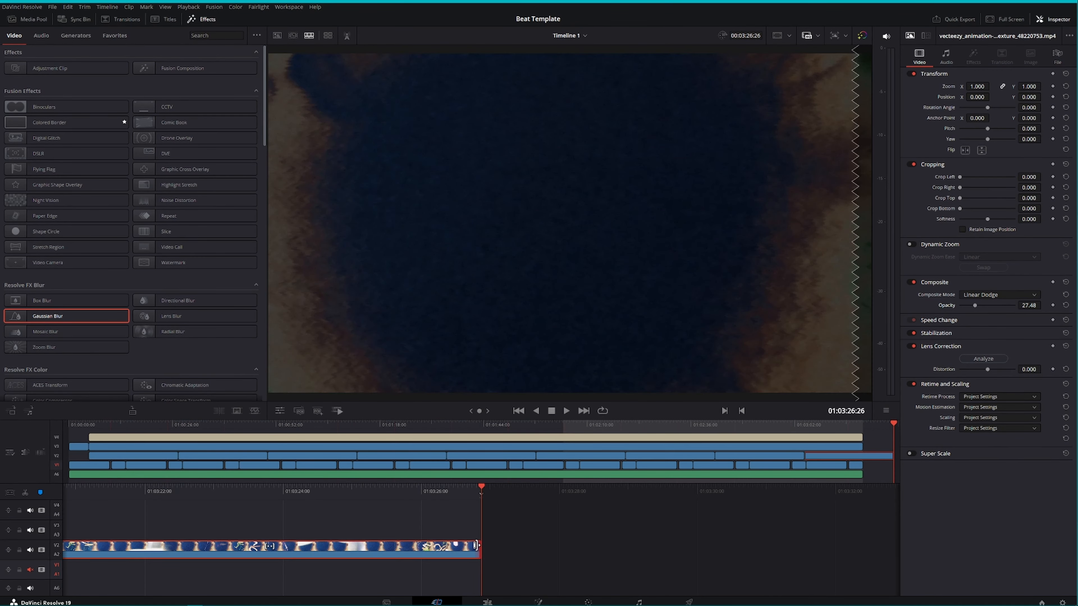
{"action": "left_click_drag", "start_coordinate": [476, 545], "coordinate": [777, 541]}
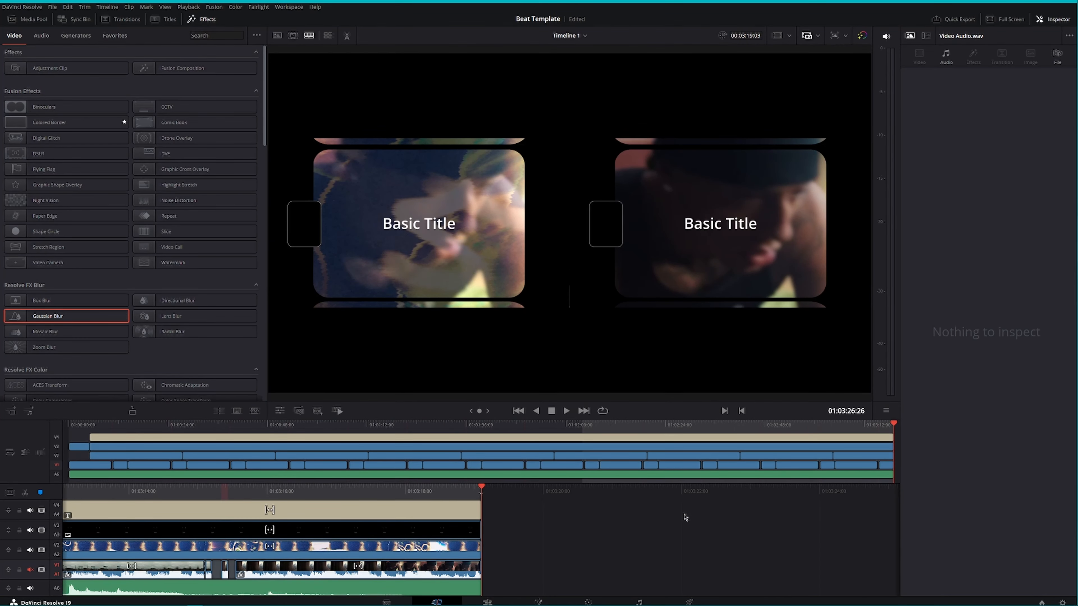
Move the playhead to 01:00:33:13 and set the title's font family to LEMON MILK Bold.
{"action": "left_click", "coordinate": [207, 425]}
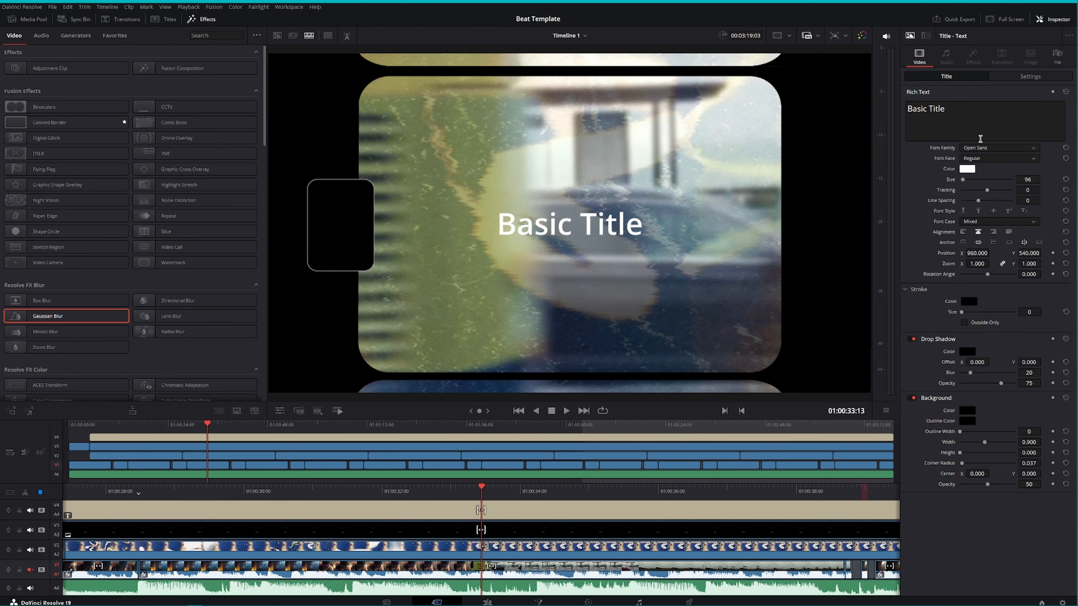
{"action": "left_click", "coordinate": [995, 148]}
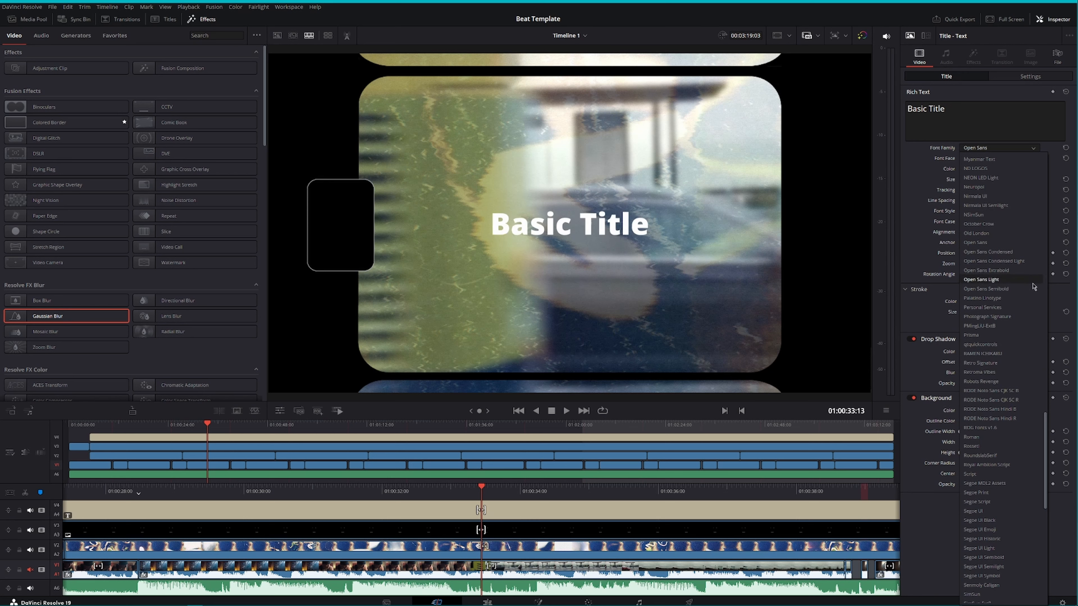
{"action": "scroll", "coordinate": [992, 236], "scroll_direction": "up", "scroll_amount": 4}
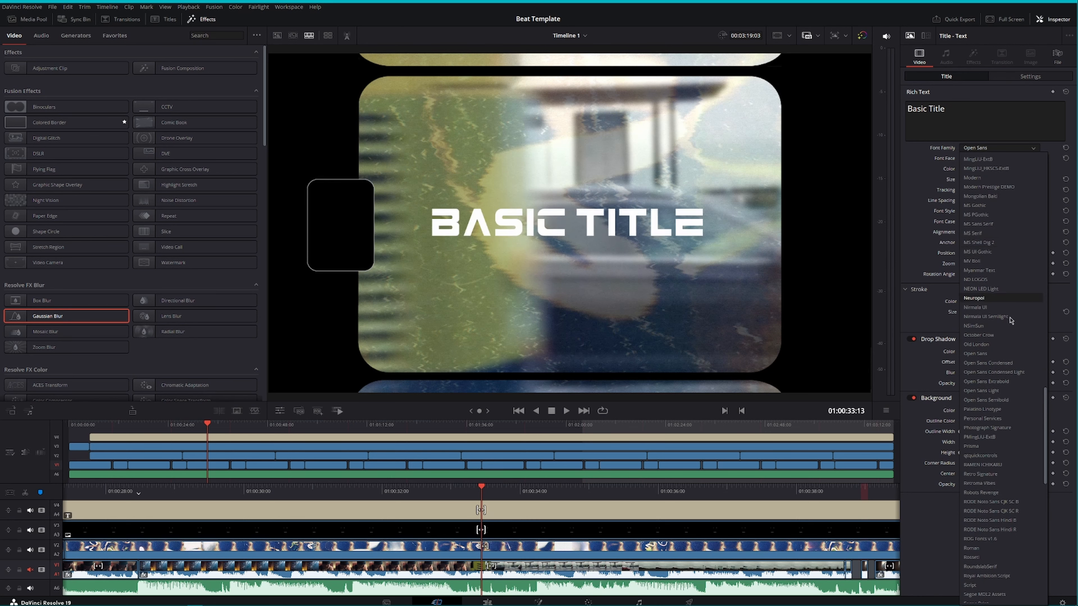
{"action": "scroll", "coordinate": [1009, 323], "scroll_direction": "up", "scroll_amount": 18}
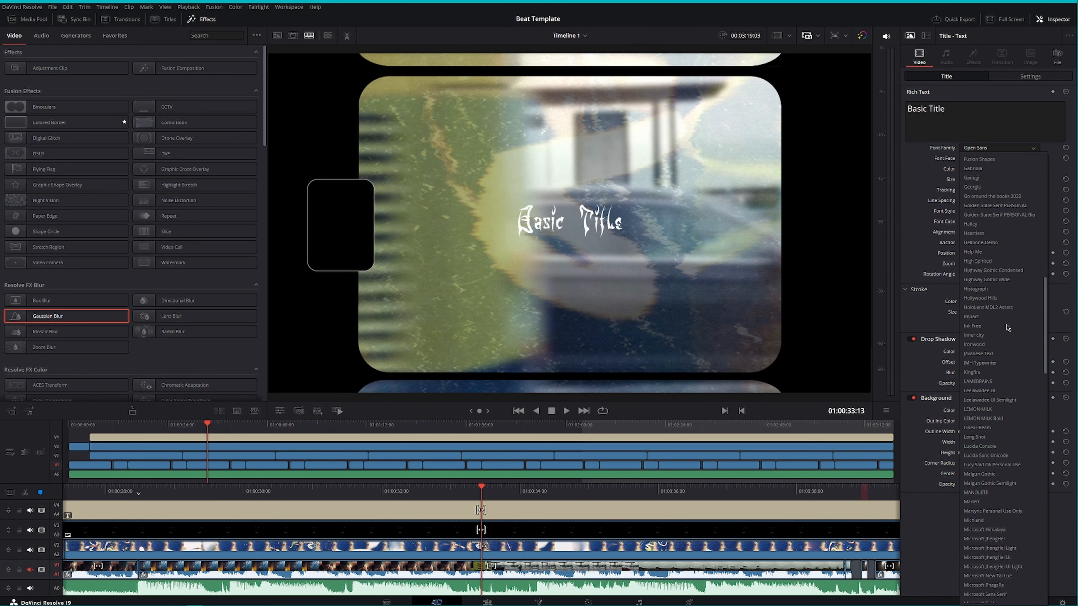
{"action": "left_click", "coordinate": [1000, 419]}
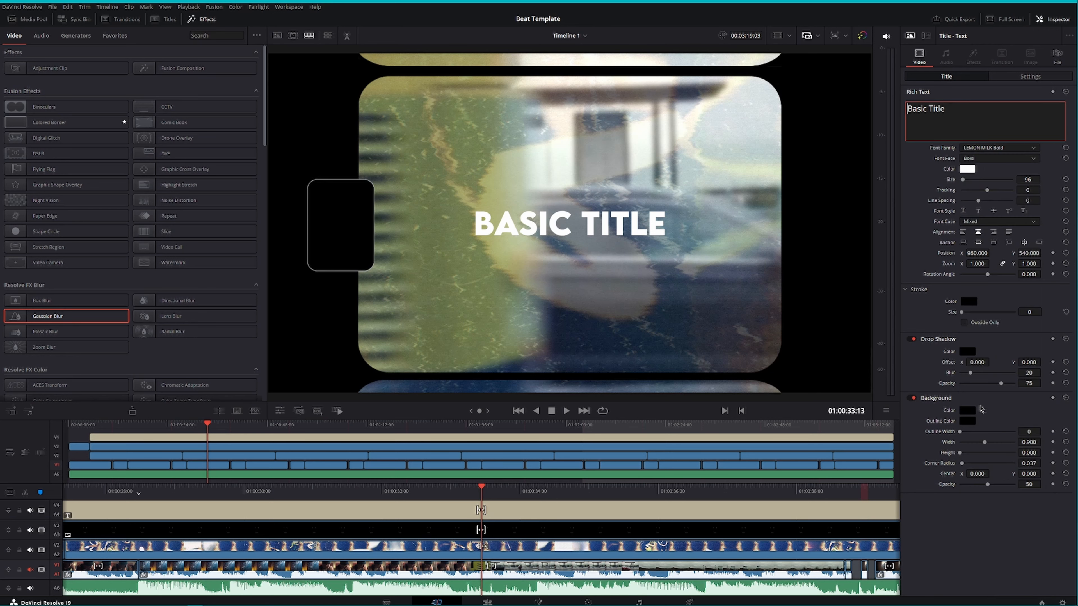
Replace the title text with "Too Late" and set its size to 118.
{"action": "triple_click", "coordinate": [972, 119]}
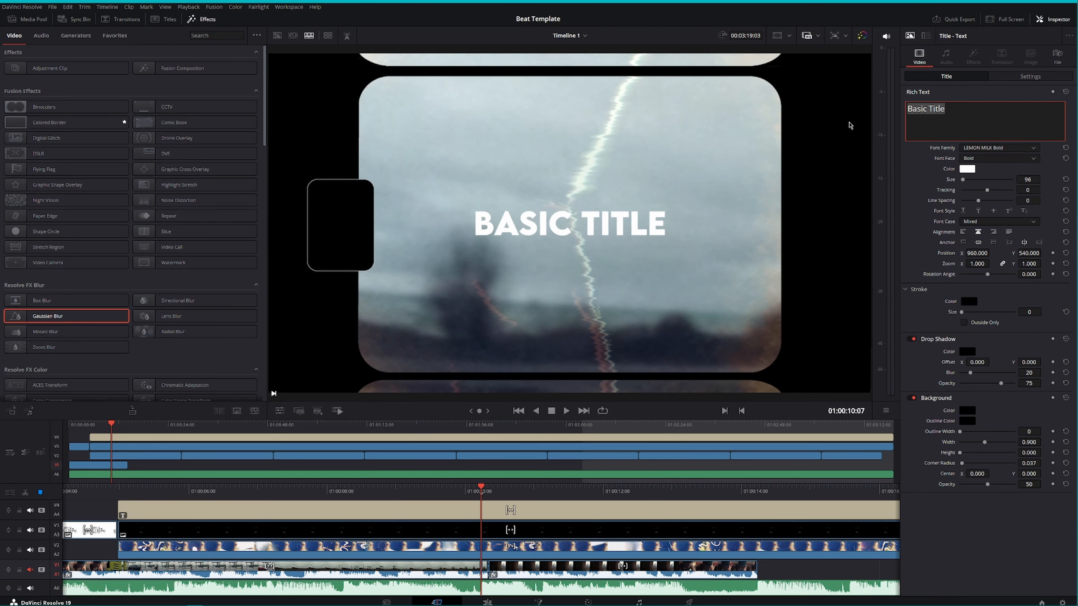
{"action": "type", "text": "Too"}
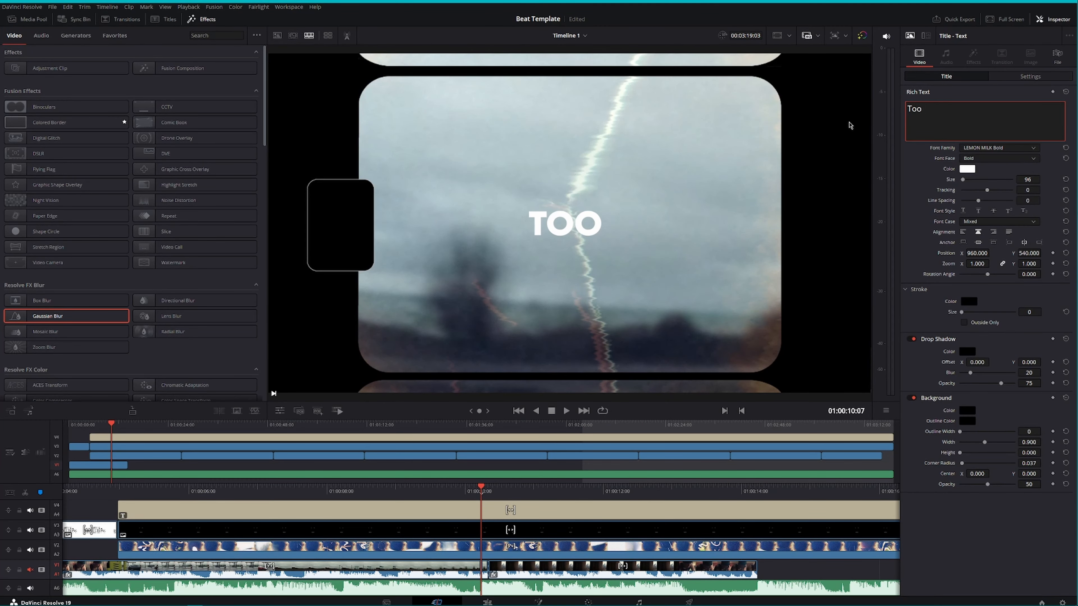
{"action": "type", "text": " Late"}
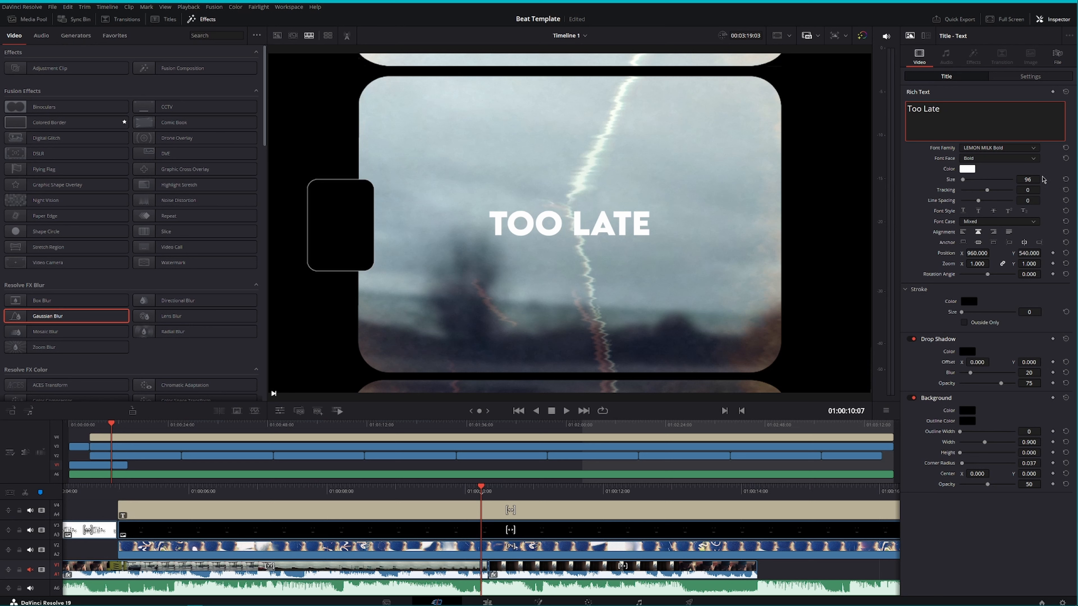
{"action": "left_click_drag", "start_coordinate": [1031, 179], "coordinate": [1044, 180]}
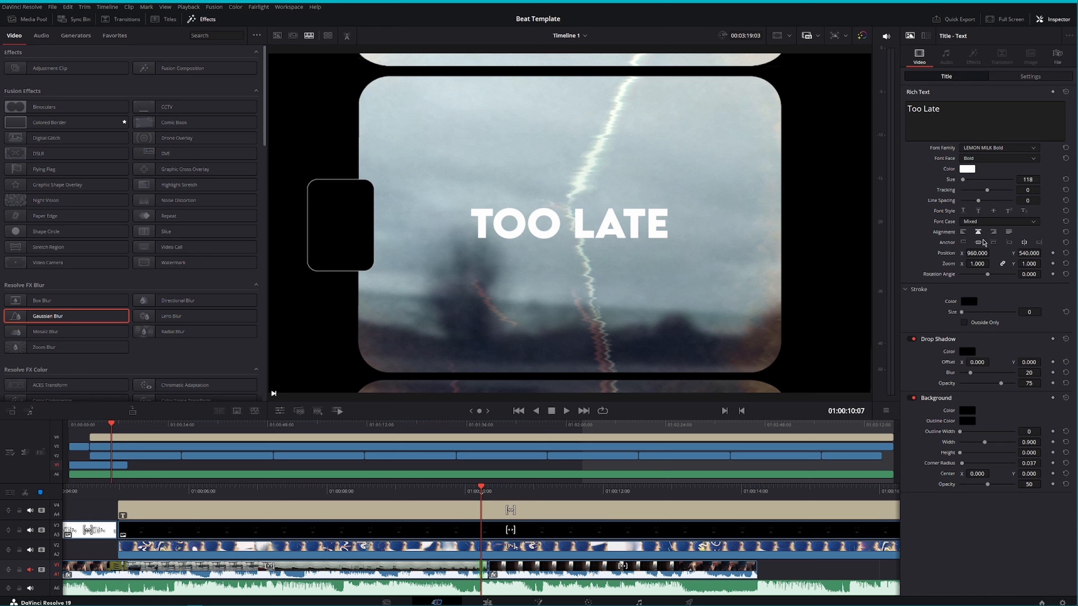
Try the title's vertical and horizontal anchor options, then return the anchor to the vertical middle and horizontal center.
{"action": "left_click", "coordinate": [994, 243]}
{"action": "left_click", "coordinate": [1010, 242]}
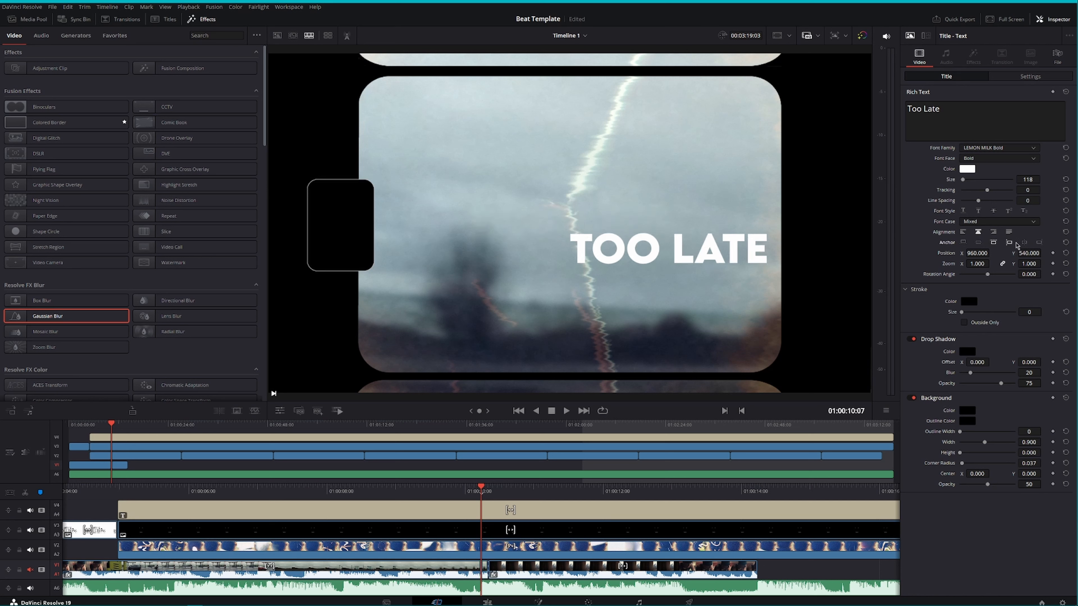
{"action": "left_click", "coordinate": [1038, 244]}
{"action": "left_click", "coordinate": [964, 242]}
{"action": "left_click", "coordinate": [978, 243]}
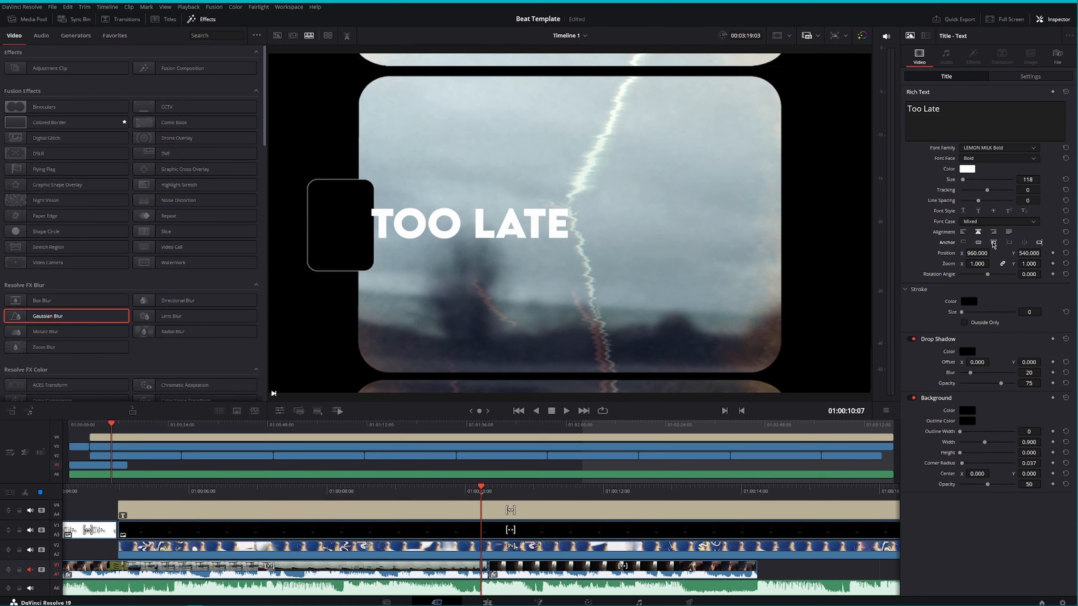
{"action": "left_click", "coordinate": [993, 243]}
{"action": "left_click", "coordinate": [978, 242]}
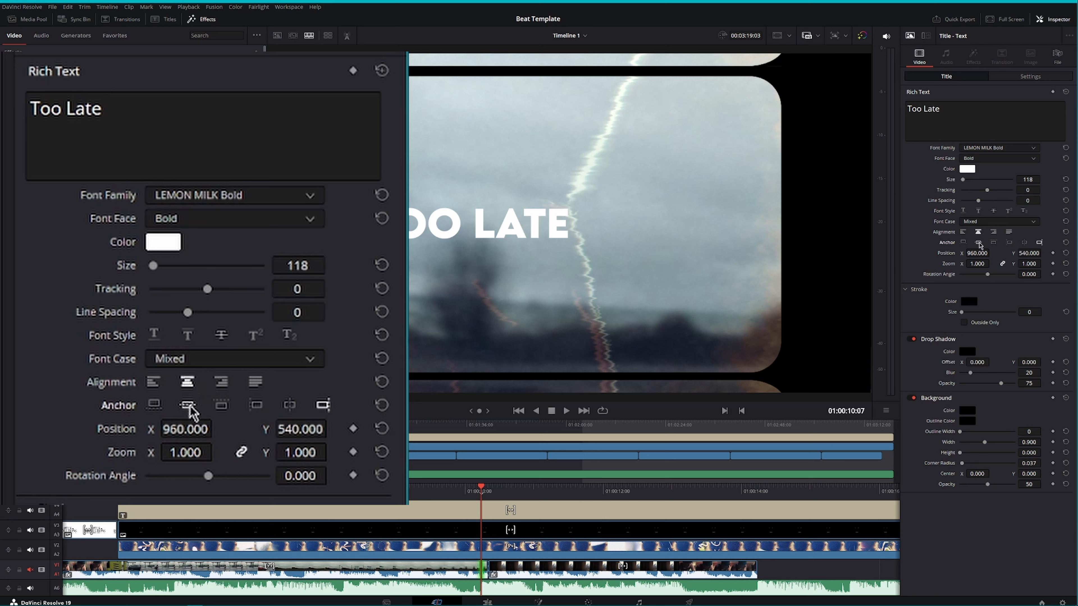
{"action": "left_click", "coordinate": [964, 243]}
{"action": "left_click", "coordinate": [979, 242]}
{"action": "left_click", "coordinate": [993, 243]}
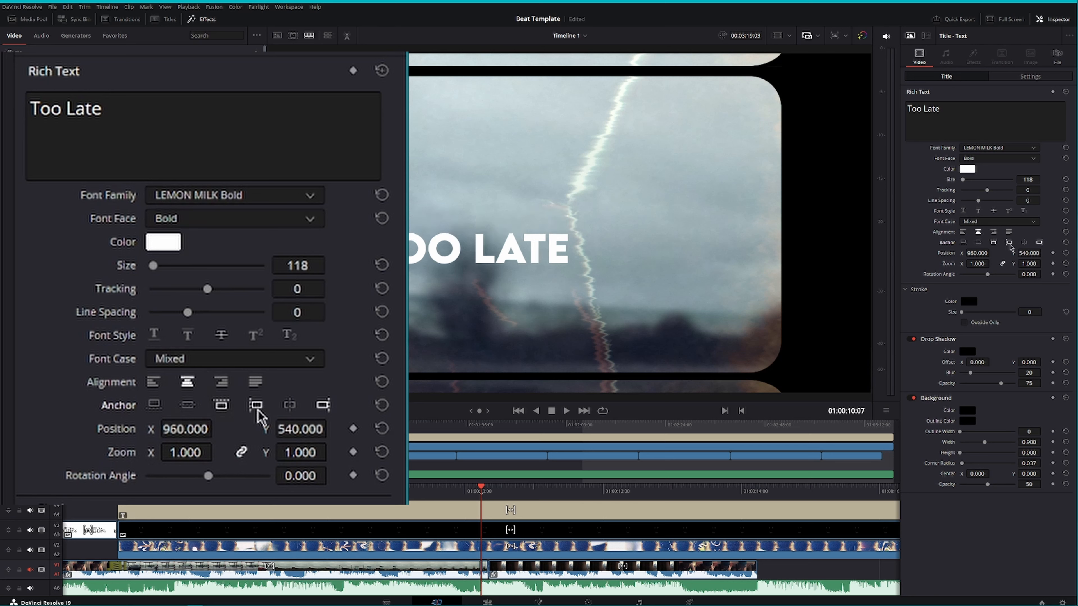
{"action": "left_click", "coordinate": [1009, 243]}
{"action": "left_click", "coordinate": [1024, 242]}
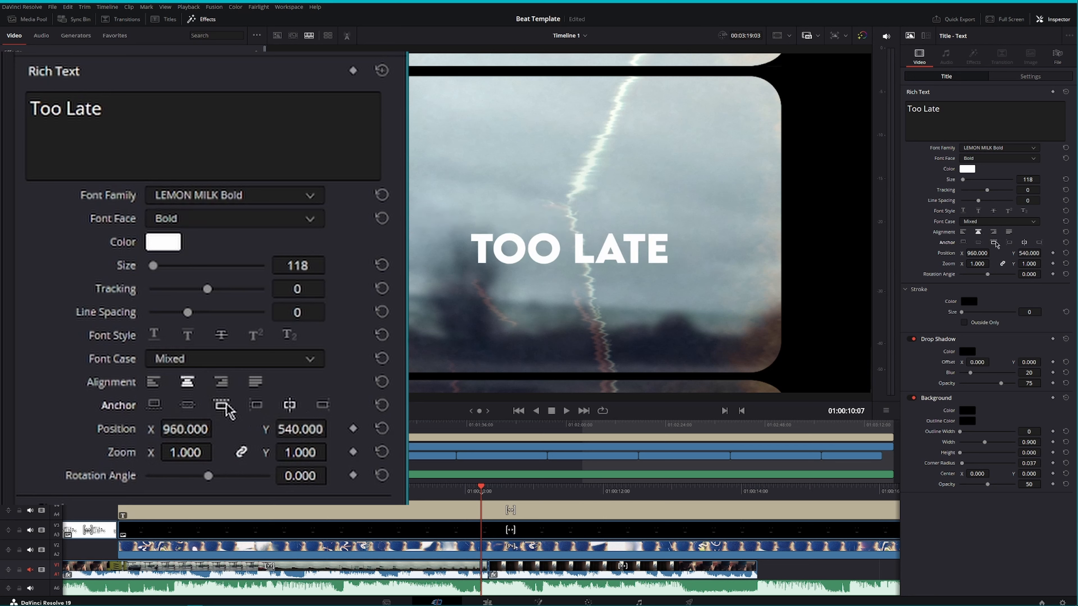
{"action": "left_click", "coordinate": [979, 243]}
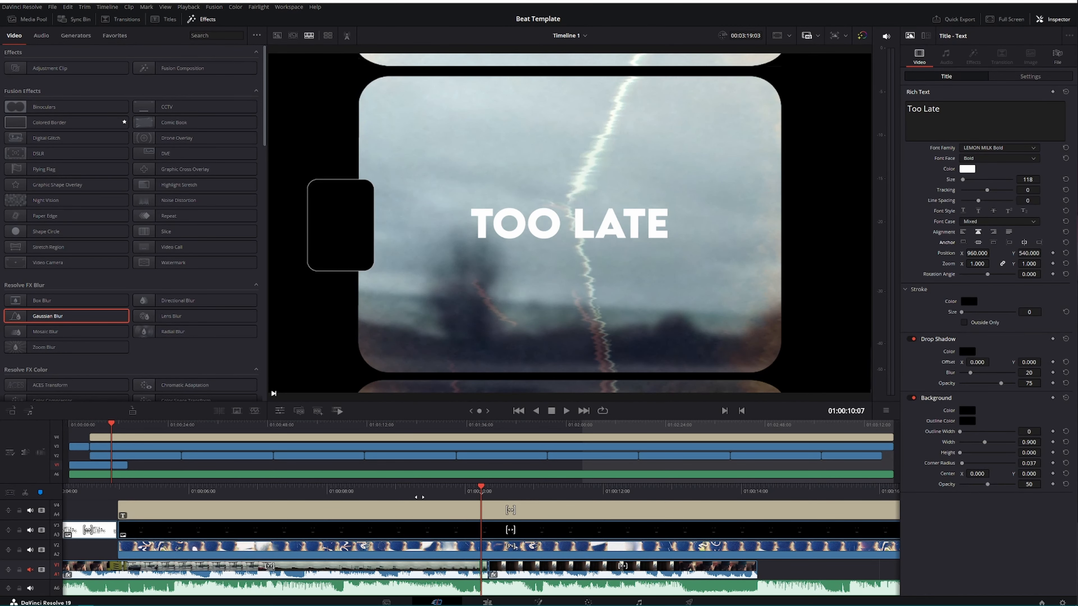
Add a basic Text title on a new track above the "Too Late" title and extend it to the timeline's end.
{"action": "left_click", "coordinate": [171, 511]}
{"action": "left_click", "coordinate": [163, 19]}
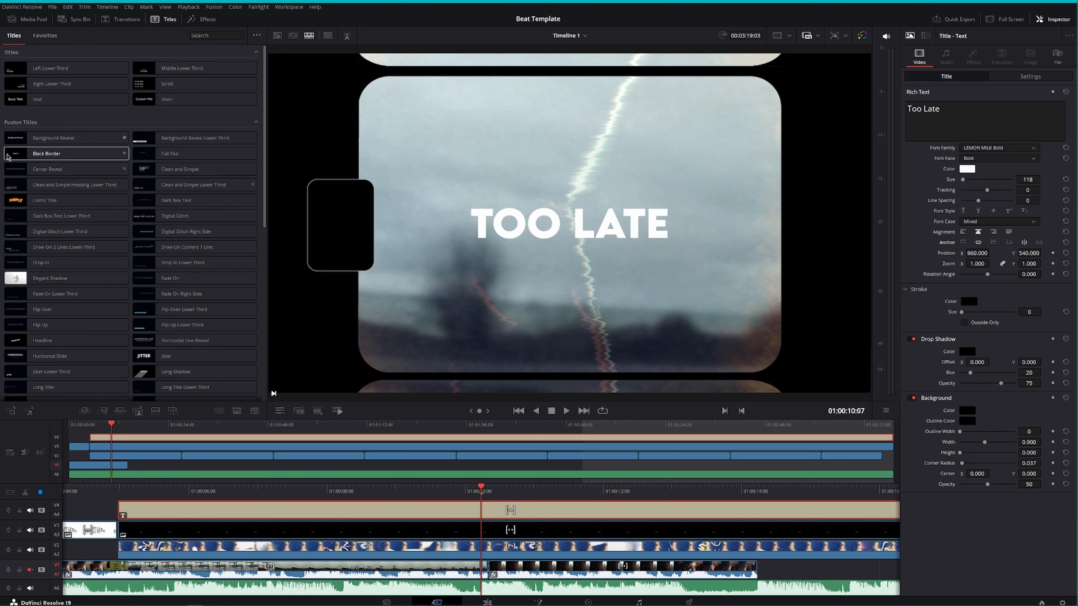
{"action": "left_click_drag", "start_coordinate": [47, 99], "coordinate": [127, 502]}
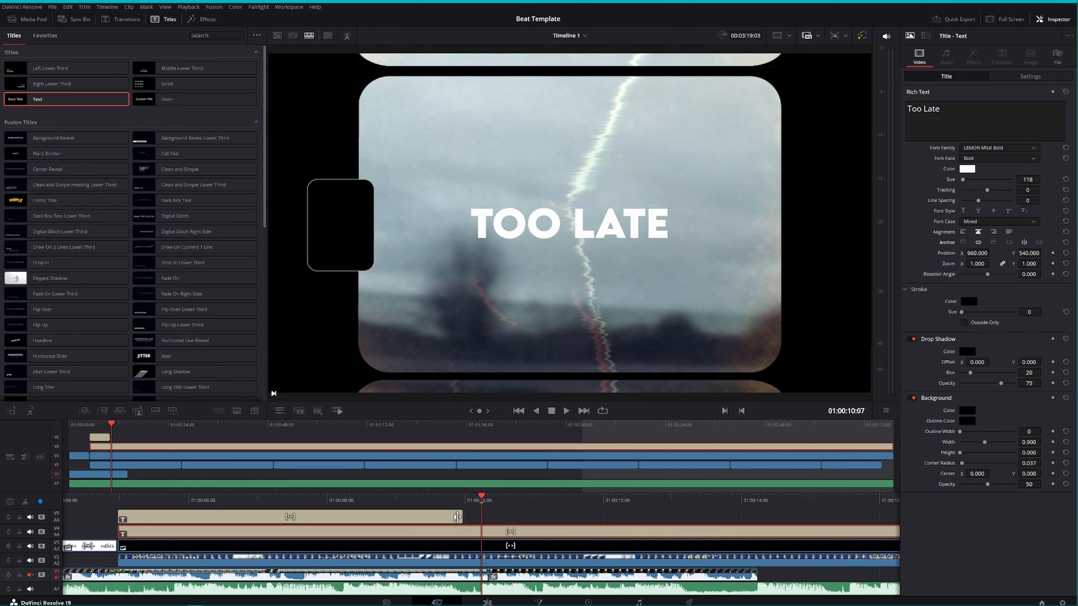
{"action": "left_click_drag", "start_coordinate": [110, 437], "coordinate": [882, 436]}
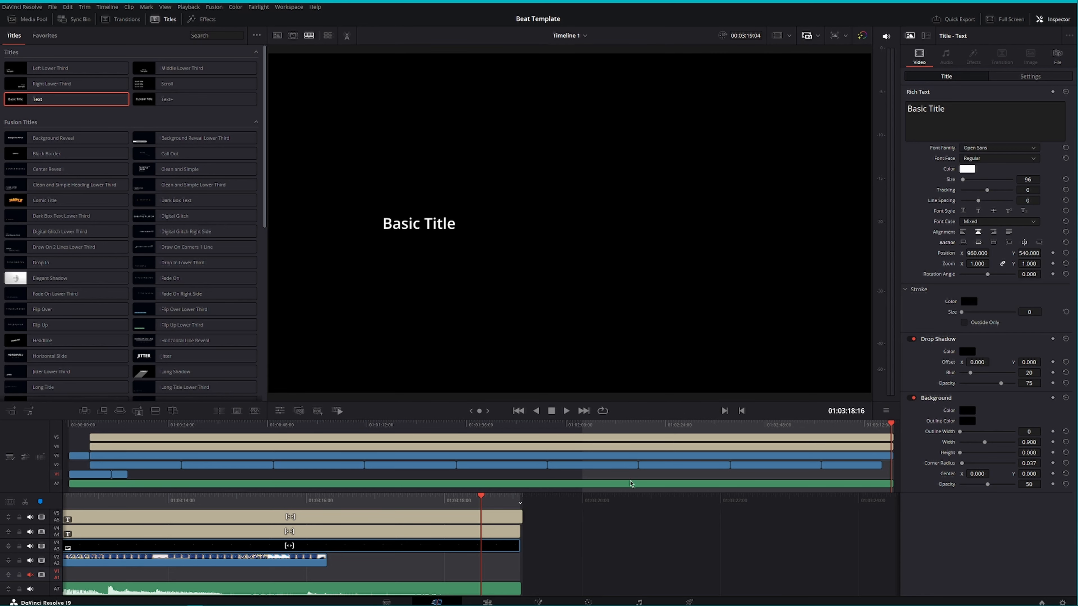
{"action": "left_click_drag", "start_coordinate": [521, 517], "coordinate": [518, 515]}
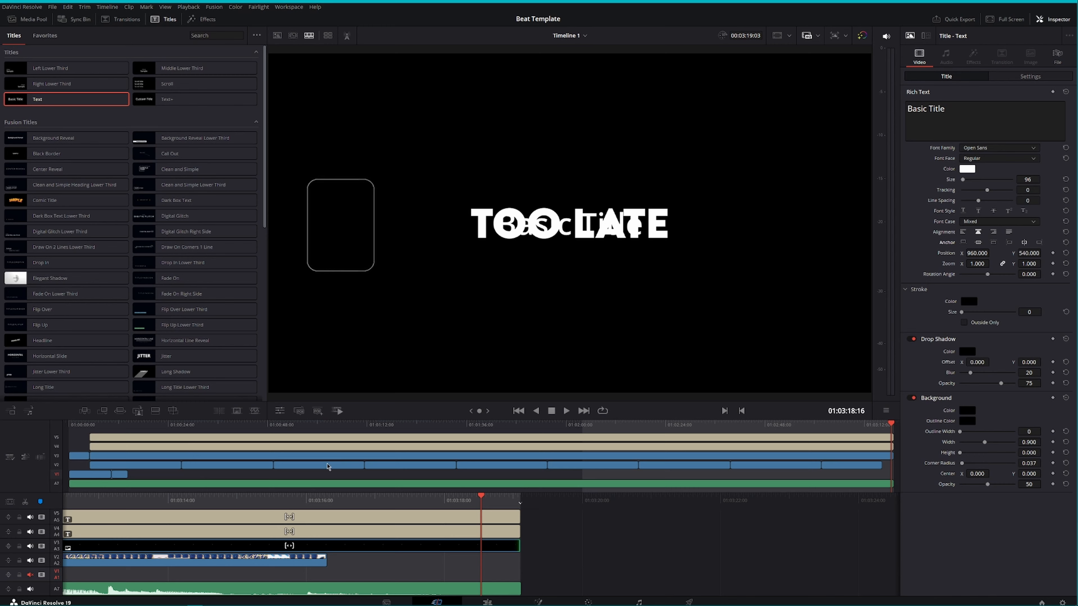
Move the playhead to 01:00:41:29, set the new title's Y position to 177 and its size to 66.
{"action": "left_click", "coordinate": [243, 430]}
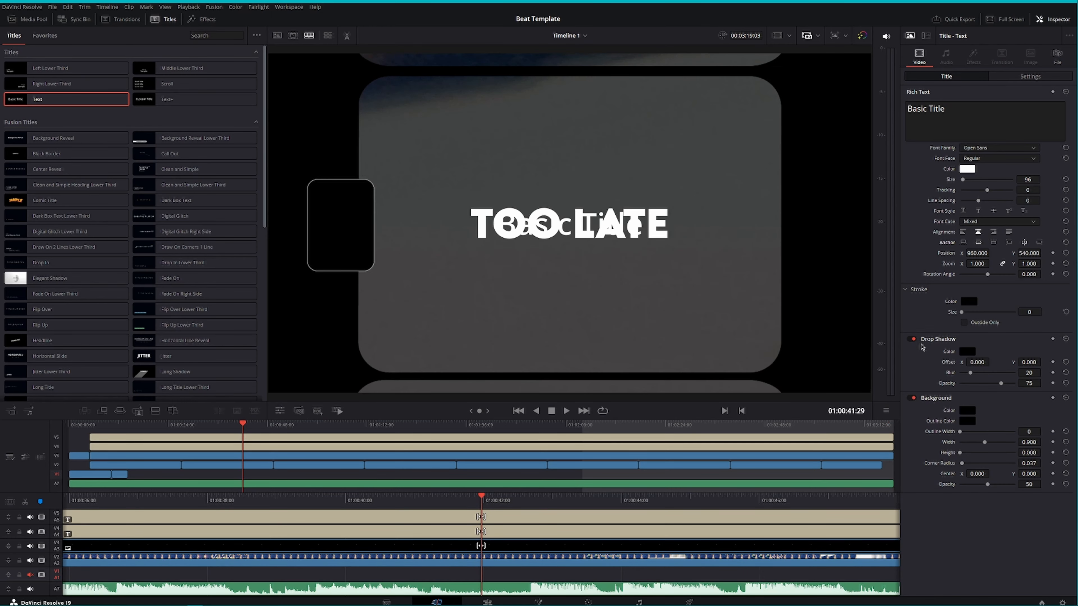
{"action": "left_click_drag", "start_coordinate": [1043, 254], "coordinate": [968, 254]}
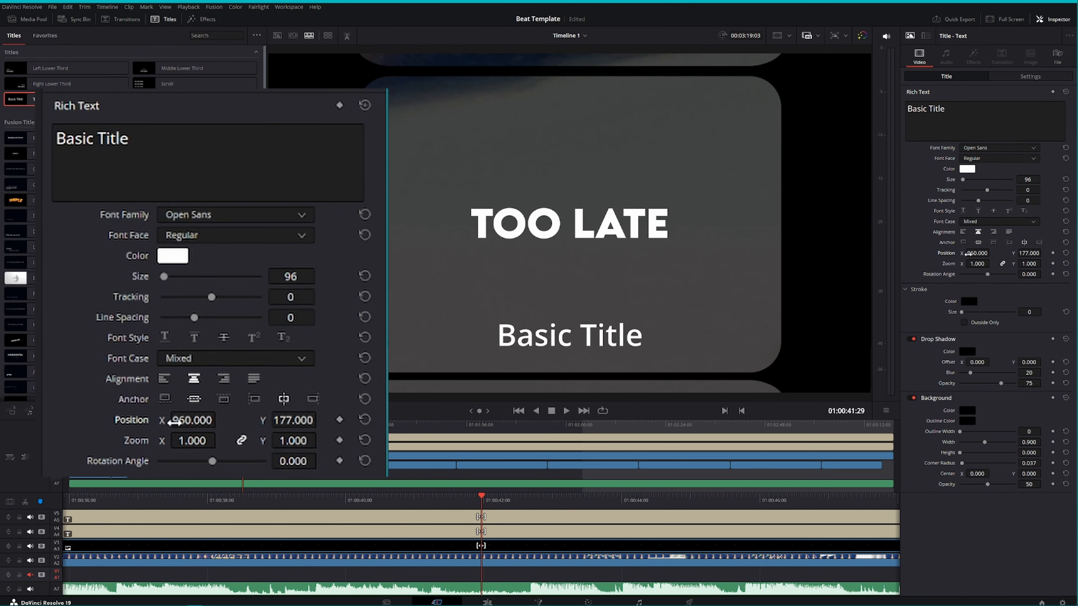
{"action": "left_click_drag", "start_coordinate": [1026, 184], "coordinate": [1013, 183]}
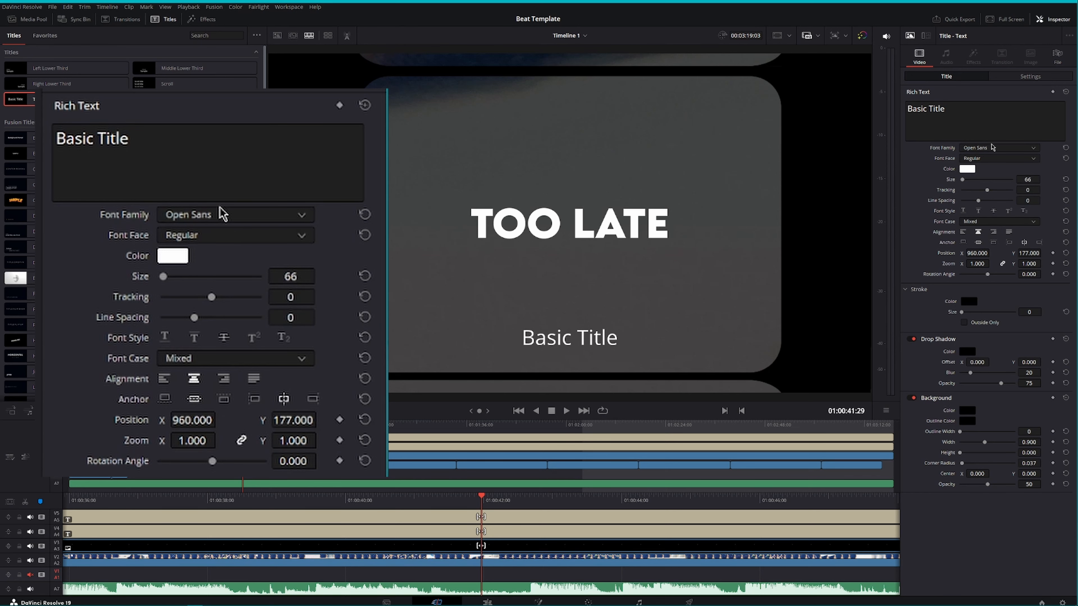
Set the lower title's font family to LEMON MILK.
{"action": "left_click", "coordinate": [981, 147]}
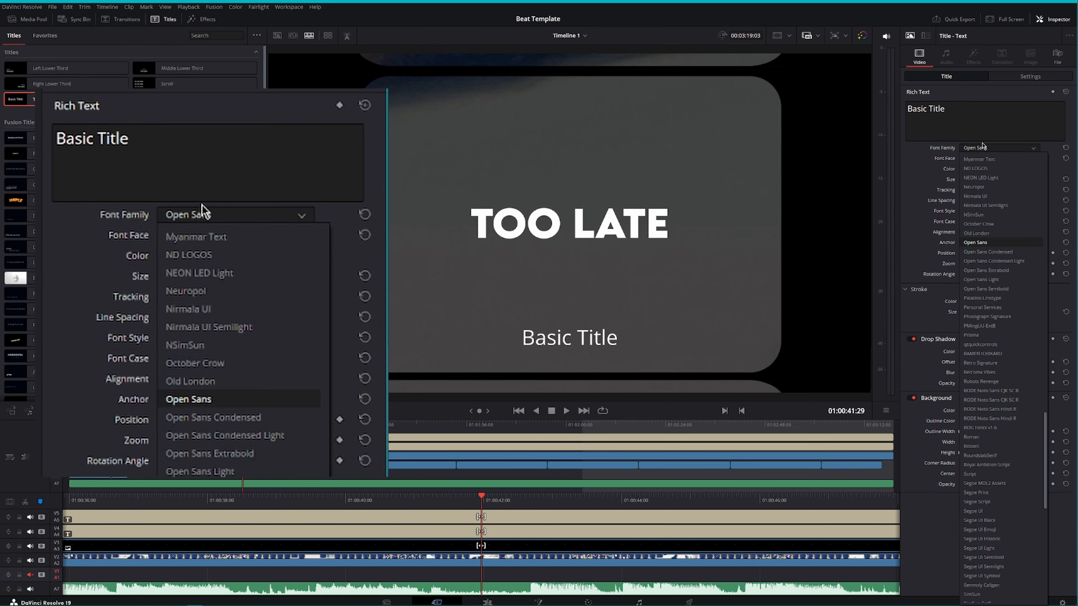
{"action": "scroll", "coordinate": [991, 192], "scroll_direction": "up", "scroll_amount": 14}
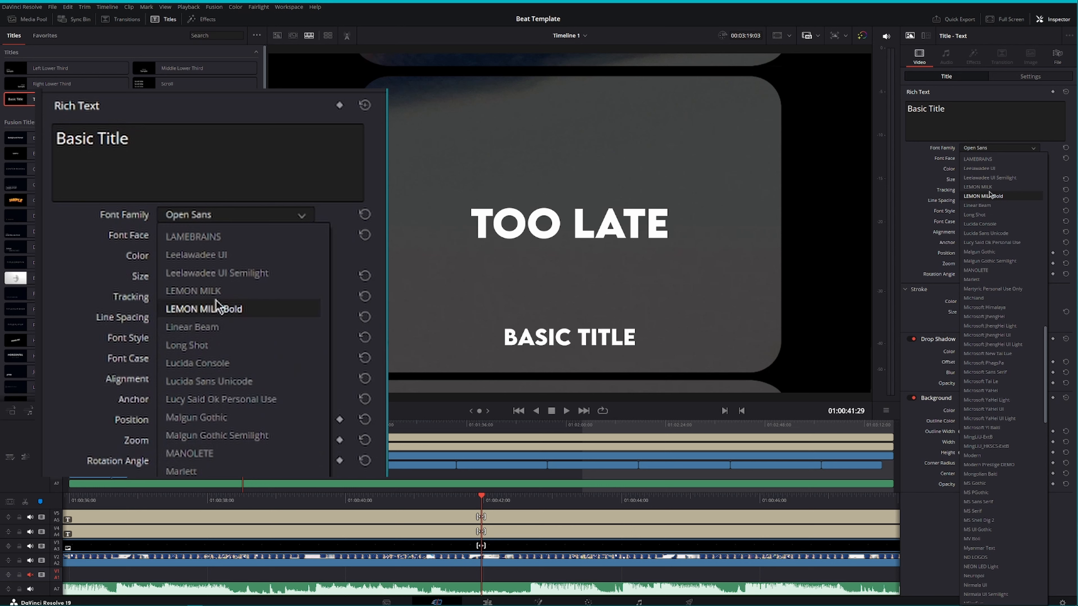
{"action": "left_click", "coordinate": [989, 188]}
Set the lower title's size to 51 and its text to "This beat is not free / any use without the proper / license will be taken down".
{"action": "left_click_drag", "start_coordinate": [962, 117], "coordinate": [823, 113]}
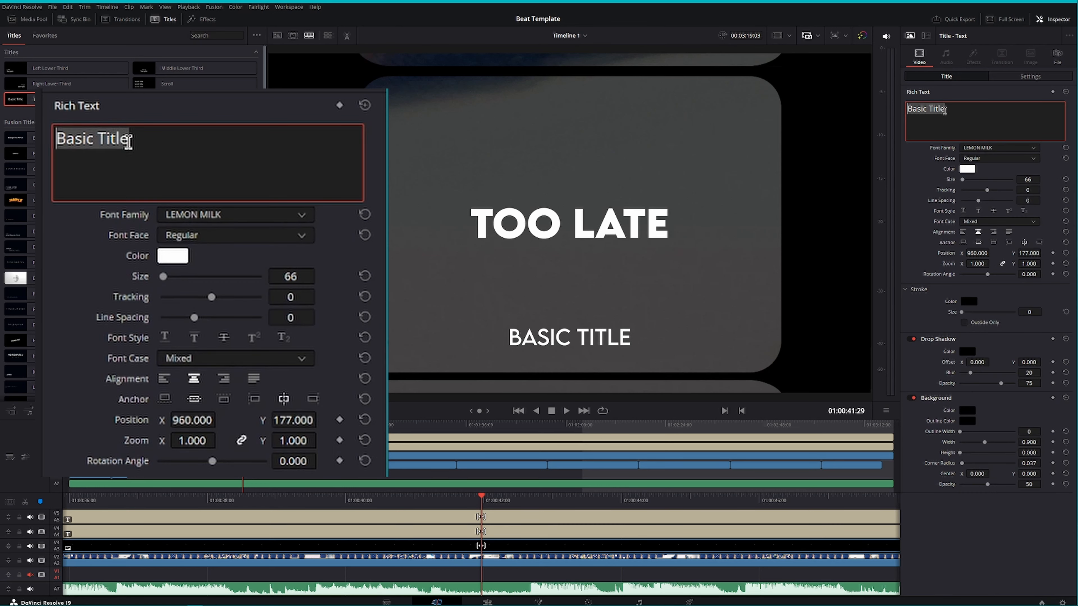
{"action": "left_click_drag", "start_coordinate": [266, 272], "coordinate": [236, 272]}
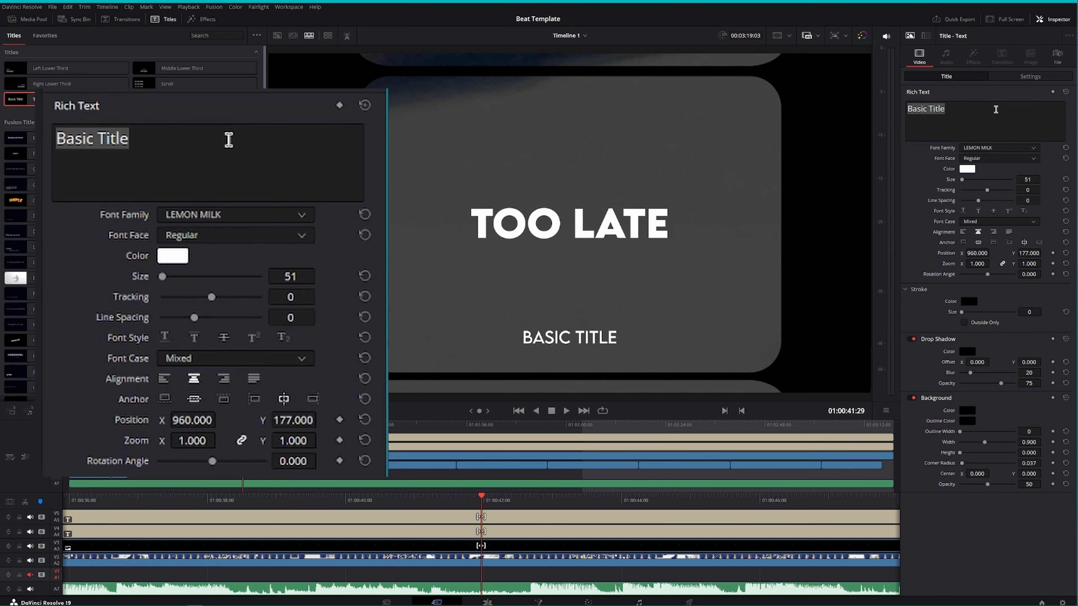
{"action": "key", "text": "space"}
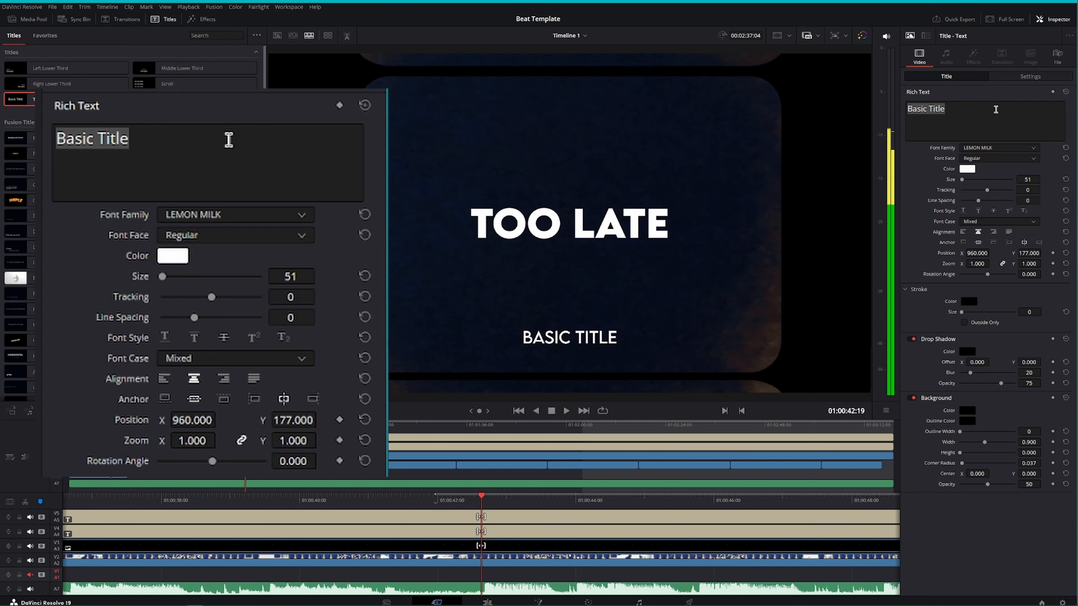
{"action": "left_click", "coordinate": [231, 147]}
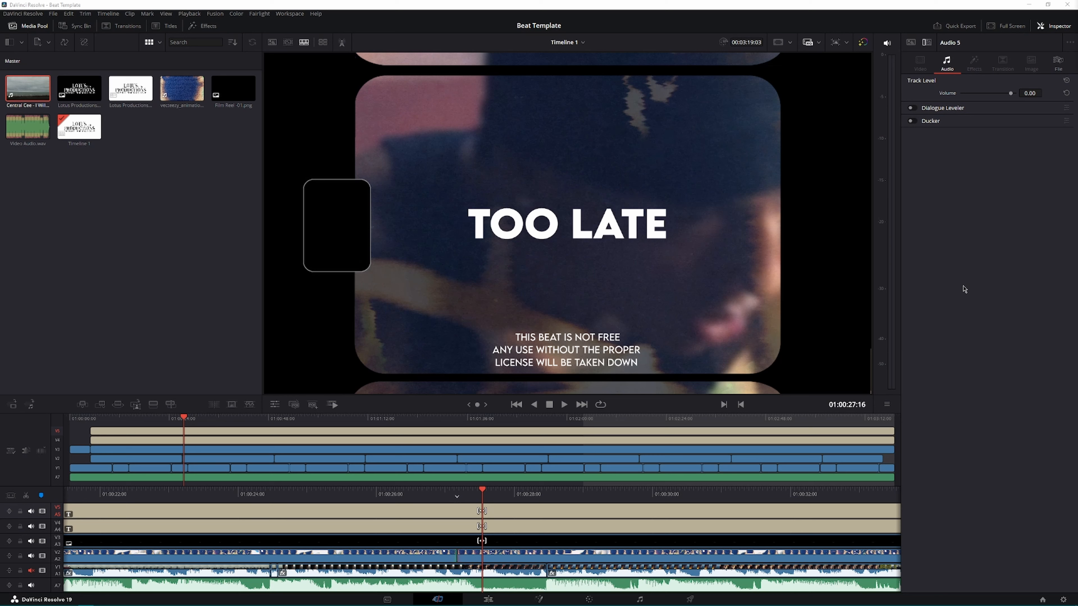
Try a Blur Dissolve between the intro card and the film reel clip, and apply an Additive Dissolve ending at the cut.
{"action": "left_click", "coordinate": [87, 419]}
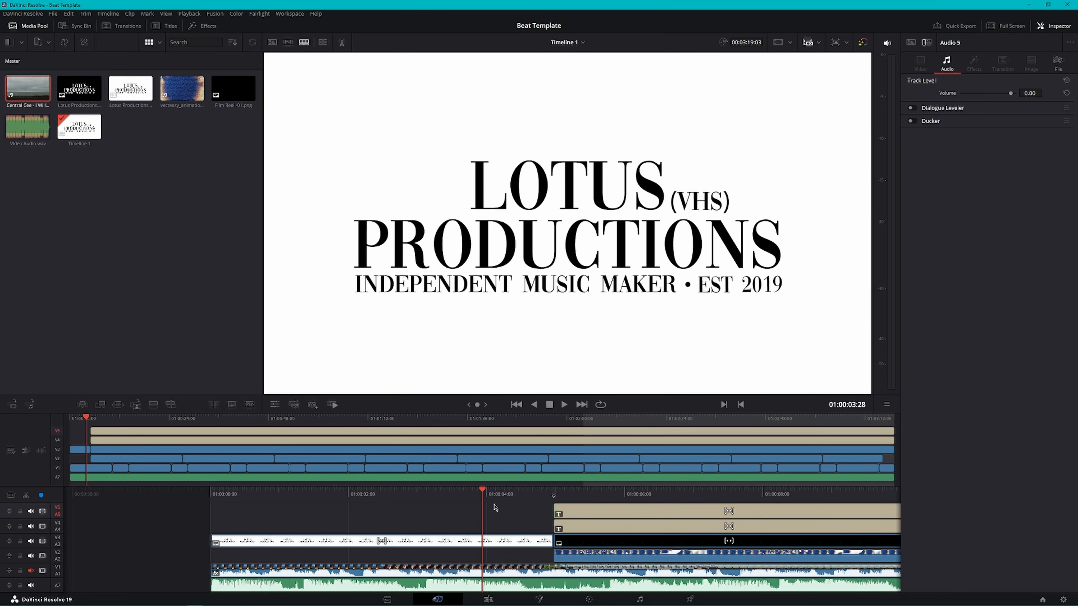
{"action": "key", "text": "space"}
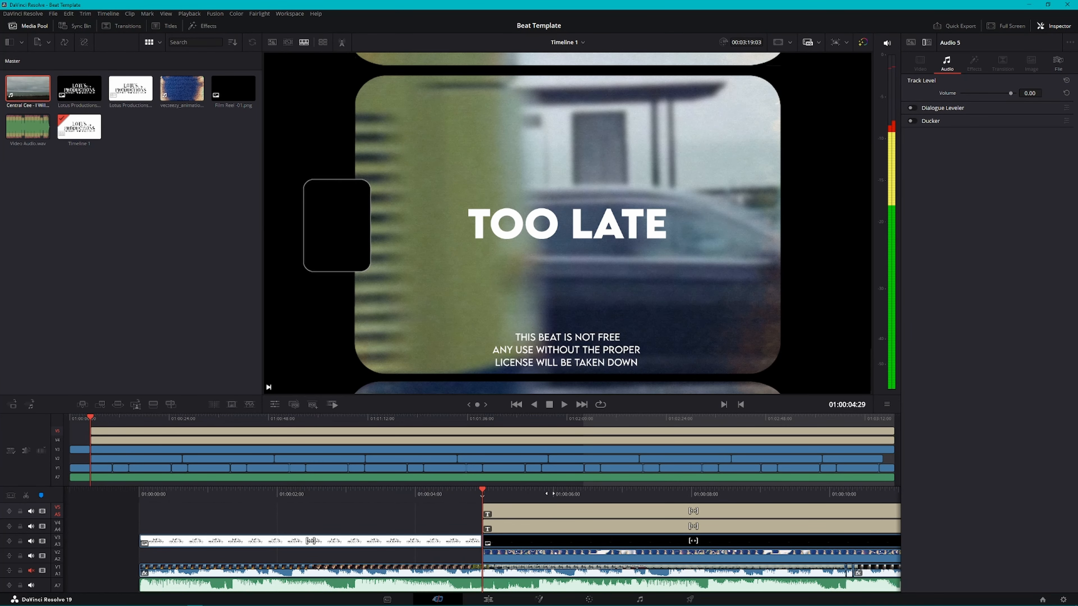
{"action": "left_click", "coordinate": [142, 137]}
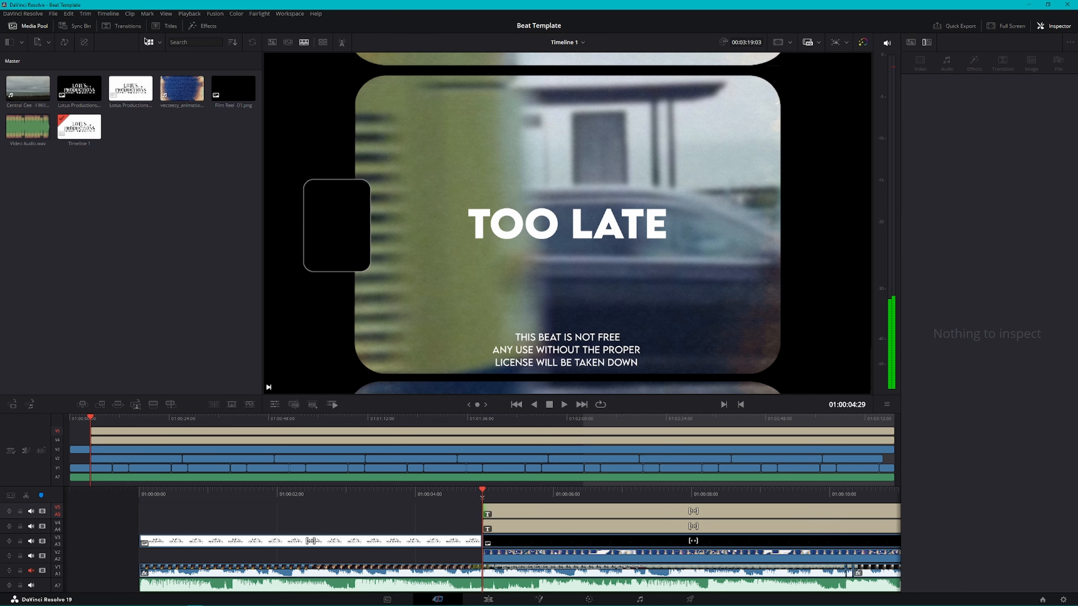
{"action": "left_click", "coordinate": [134, 26]}
{"action": "mouse_move", "coordinate": [173, 75]}
{"action": "left_mouse_down"}
{"action": "mouse_move", "coordinate": [349, 221]}
{"action": "mouse_move", "coordinate": [474, 549]}
{"action": "mouse_move", "coordinate": [149, 112]}
{"action": "mouse_move", "coordinate": [160, 87]}
{"action": "left_mouse_up"}
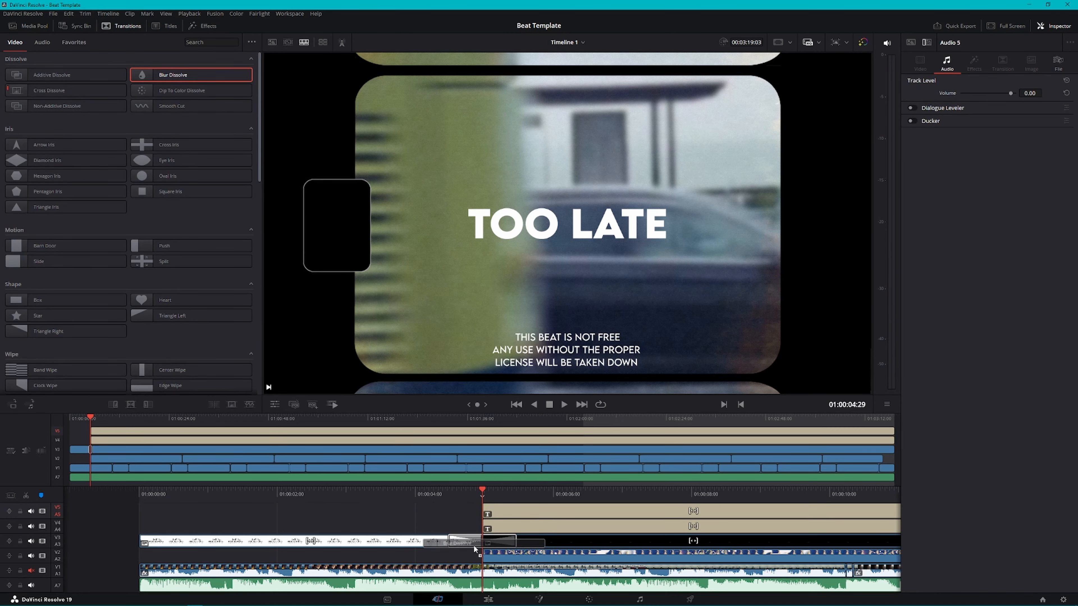
{"action": "left_click_drag", "start_coordinate": [76, 79], "coordinate": [459, 543]}
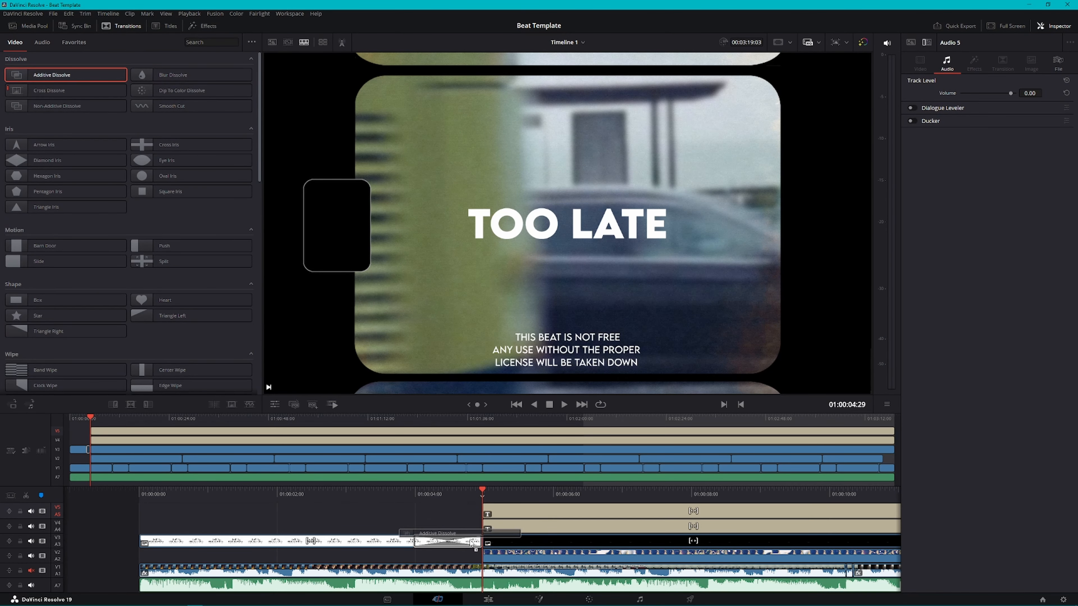
Shorten the intro card's end transition to 11 frames and replace it with a Cross Dissolve, playing back the cut.
{"action": "left_click", "coordinate": [441, 542]}
{"action": "key", "text": "space"}
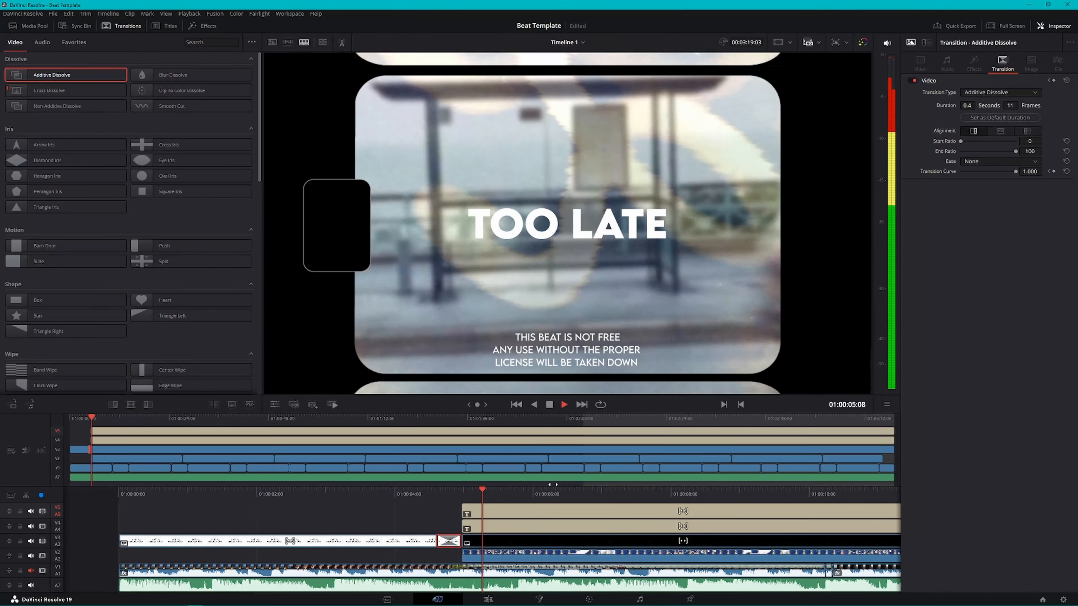
{"action": "key", "text": "space"}
{"action": "left_click_drag", "start_coordinate": [52, 92], "coordinate": [431, 542]}
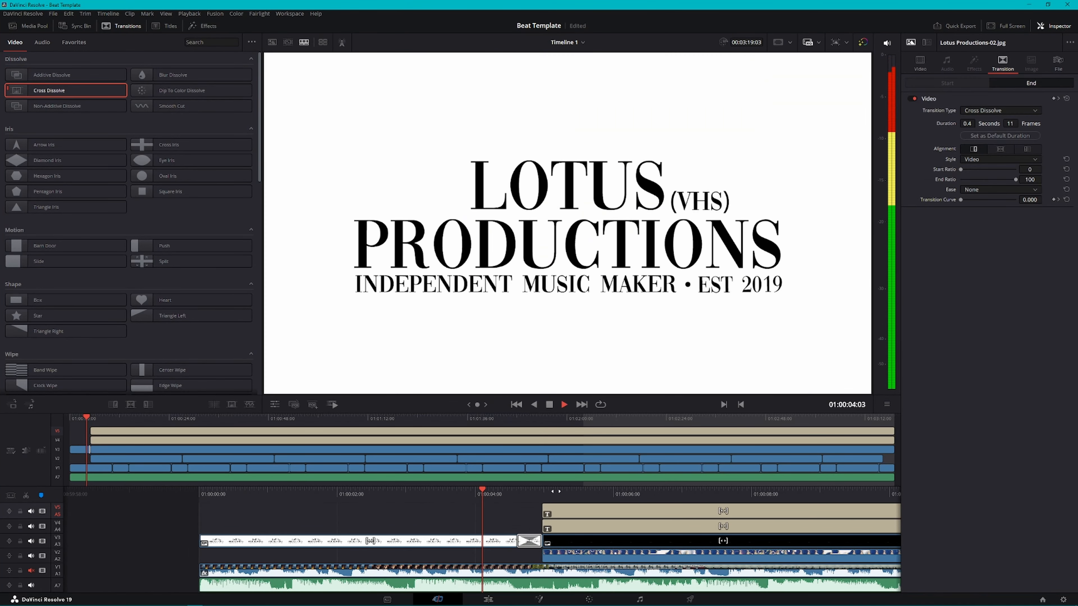
{"action": "key", "text": "space"}
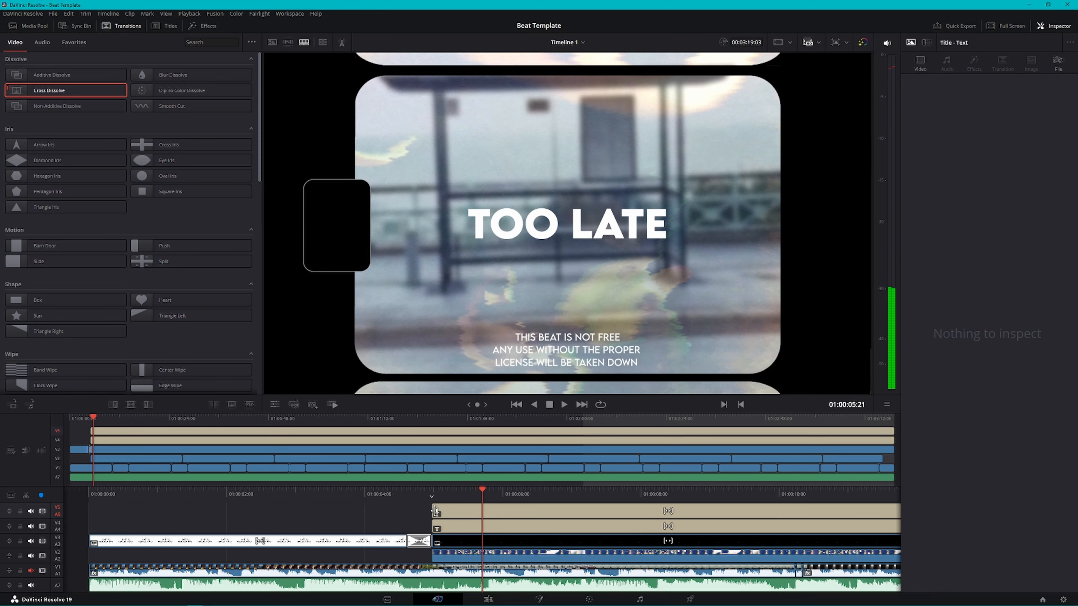
Extend both titles to start slightly before the film reel clip and add 7-frame Cross Dissolves to their beginnings, checking the playback.
{"action": "mouse_move", "coordinate": [436, 511]}
{"action": "left_mouse_down"}
{"action": "mouse_move", "coordinate": [421, 510]}
{"action": "mouse_move", "coordinate": [421, 523]}
{"action": "left_mouse_up"}
{"action": "left_click_drag", "start_coordinate": [70, 91], "coordinate": [435, 511]}
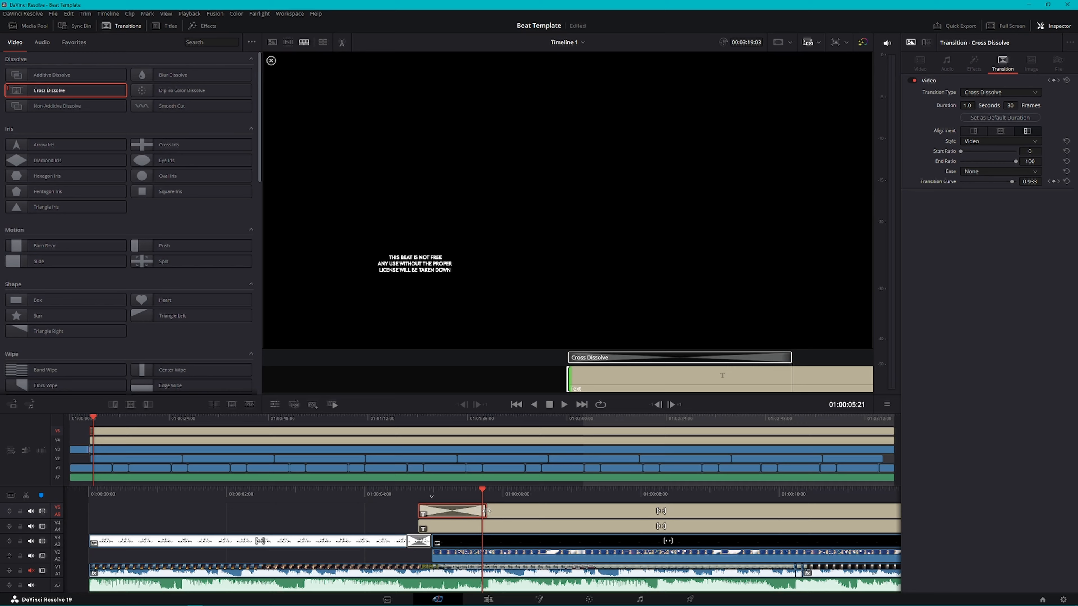
{"action": "left_click_drag", "start_coordinate": [63, 90], "coordinate": [581, 495]}
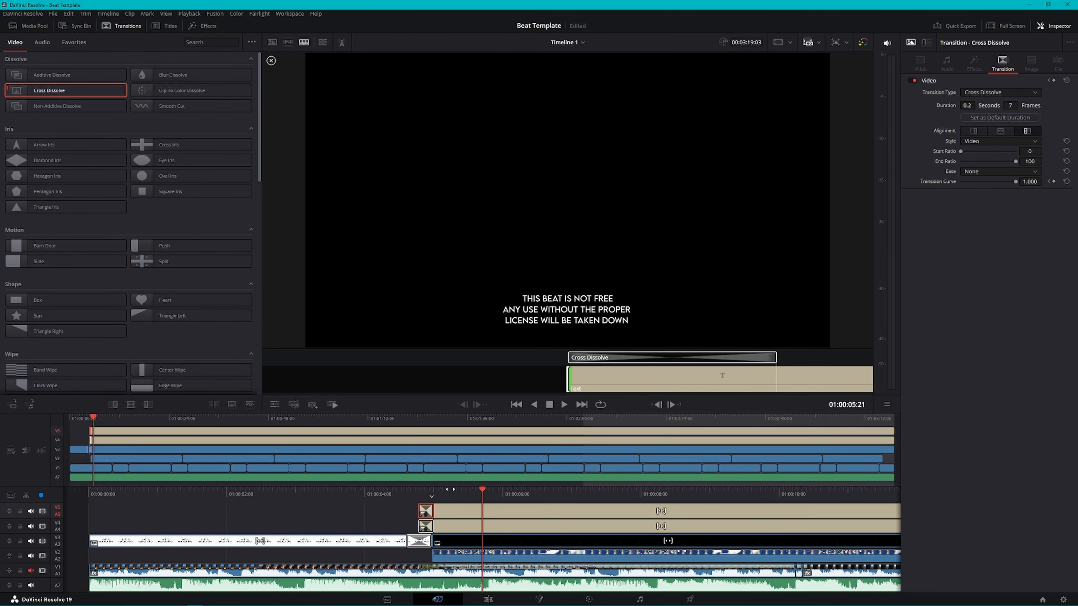
{"action": "key", "text": "space"}
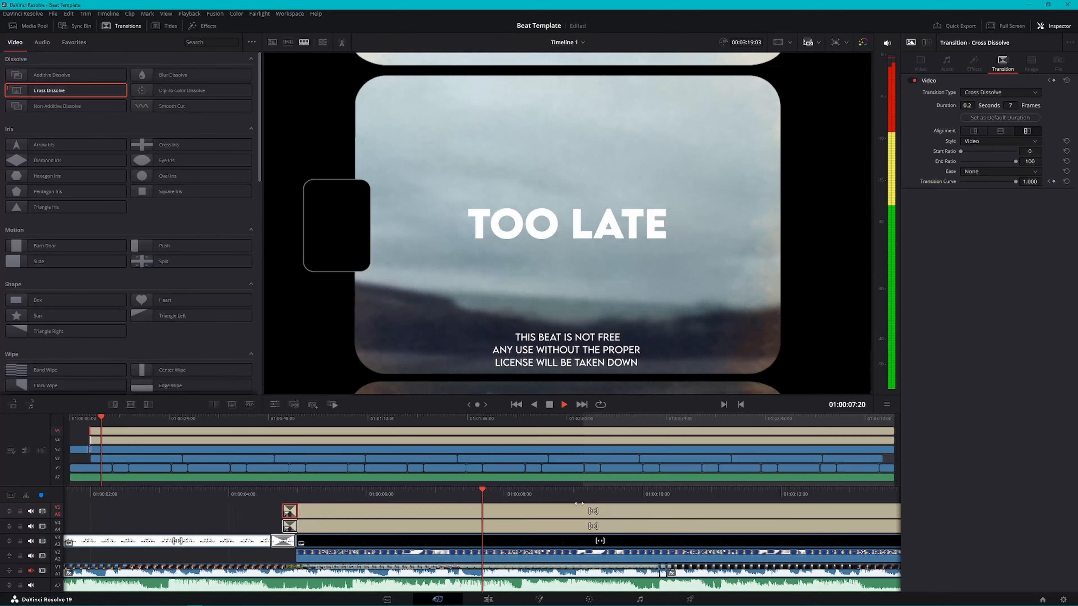
{"action": "key", "text": "space"}
Find the Camera Shake effect, apply it to the Film Reel clip on V3 and preview the motion.
{"action": "left_click", "coordinate": [352, 544]}
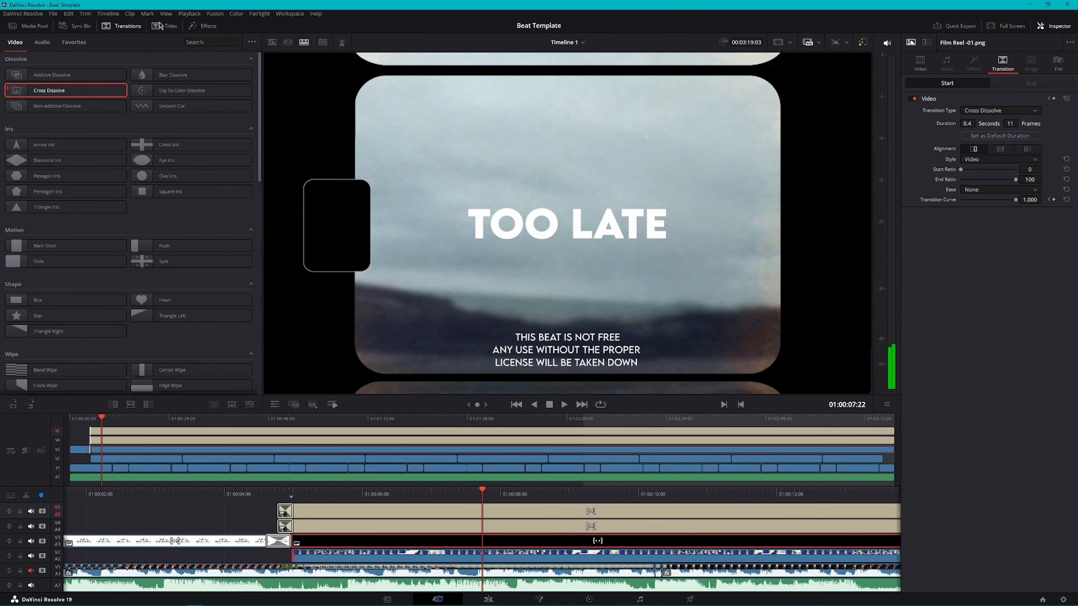
{"action": "left_click", "coordinate": [209, 26]}
{"action": "left_click", "coordinate": [211, 41]}
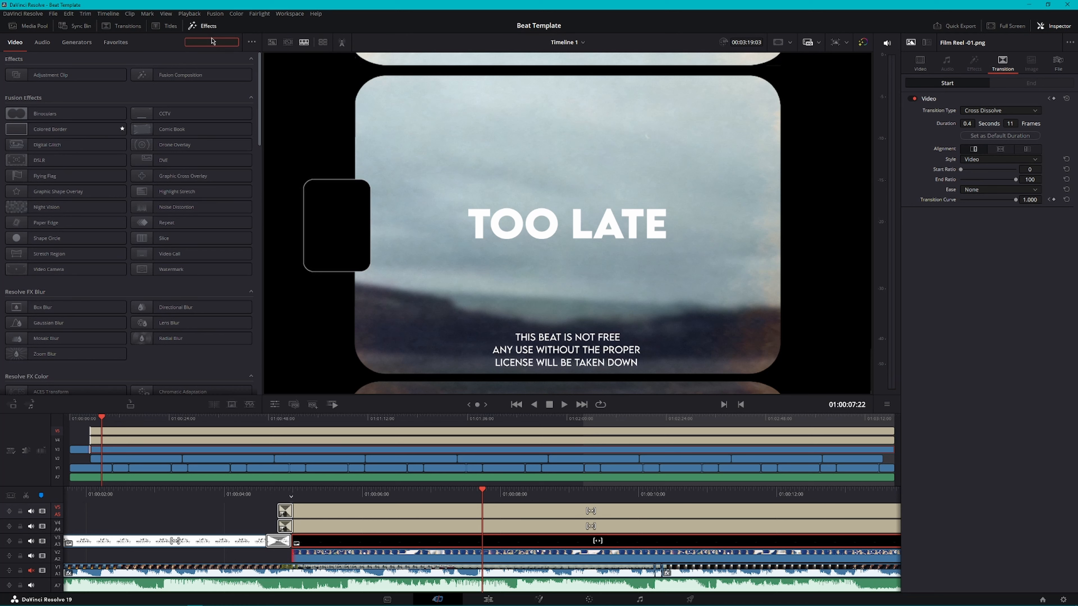
{"action": "type", "text": "cam"}
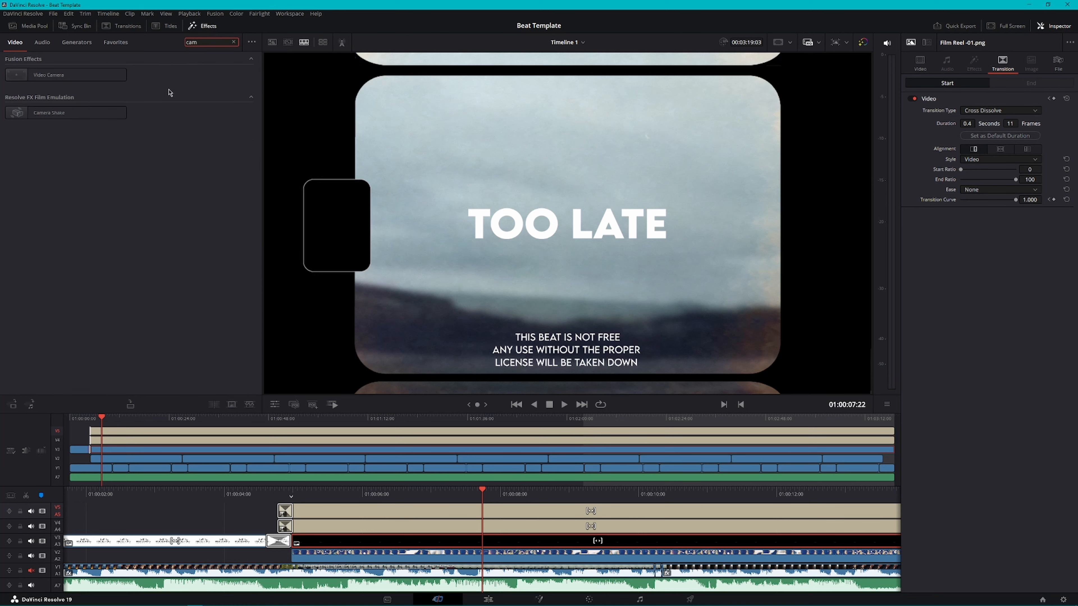
{"action": "left_click_drag", "start_coordinate": [101, 114], "coordinate": [373, 539]}
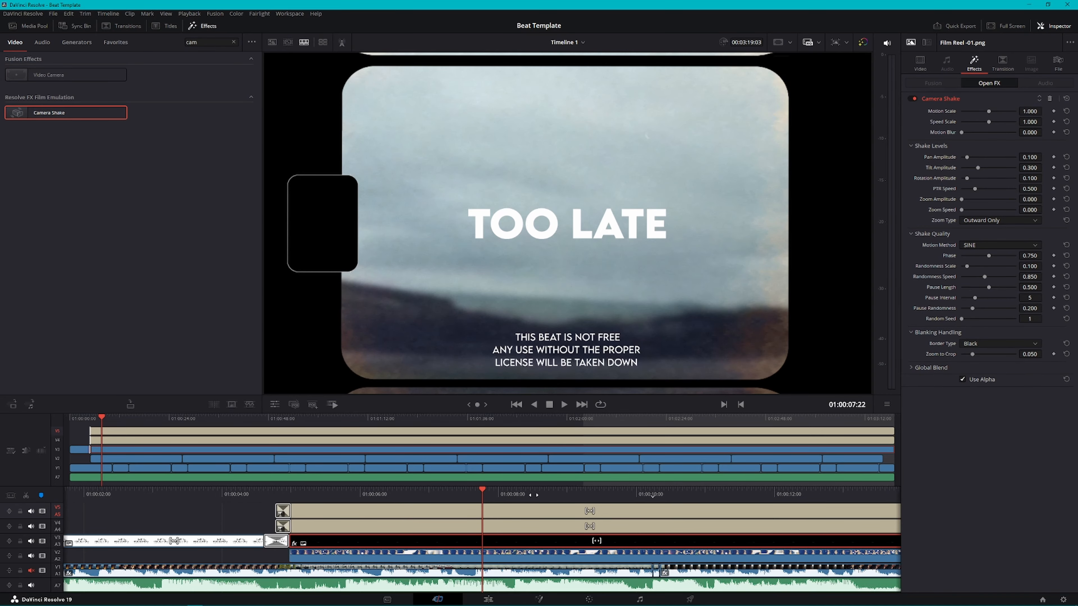
{"action": "key", "text": "space"}
{"action": "key", "text": "space"}
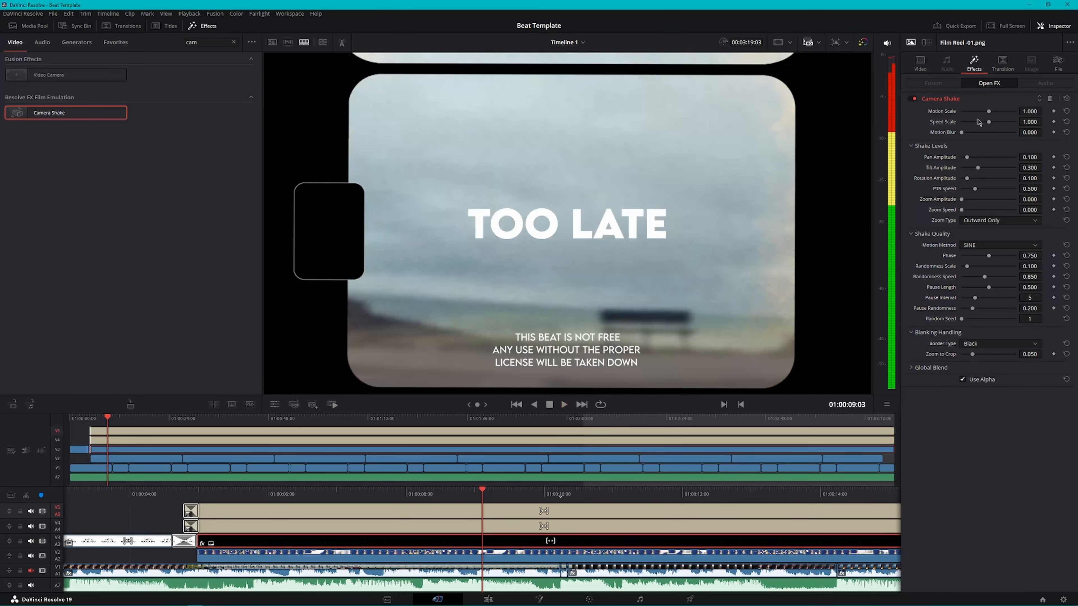
Set the Camera Shake's Motion Scale and Speed Scale to 0.217 and preview the result.
{"action": "left_click_drag", "start_coordinate": [989, 122], "coordinate": [968, 112]}
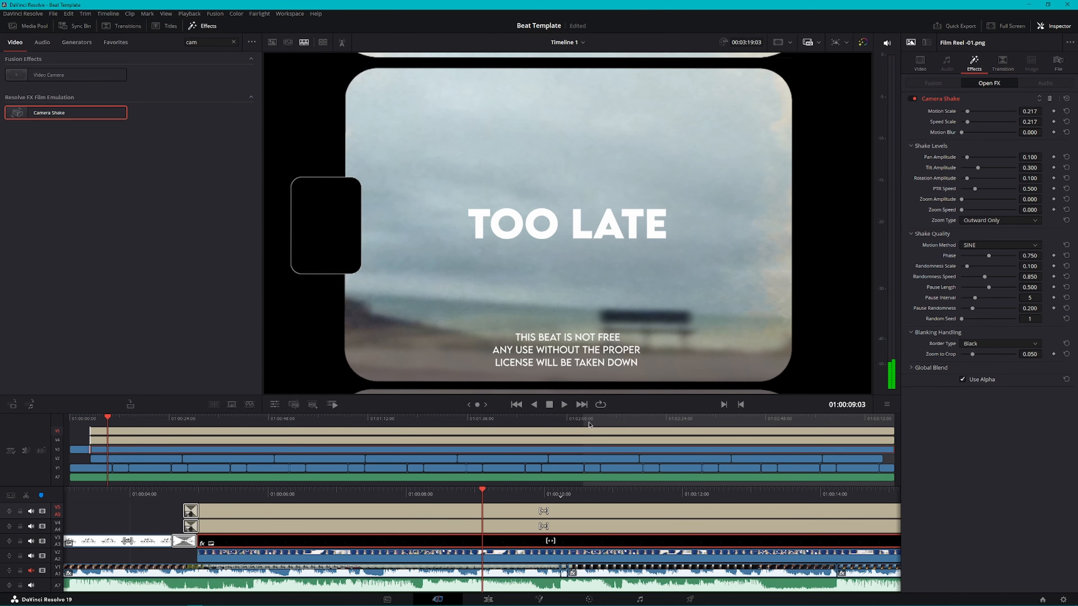
{"action": "key", "text": "space"}
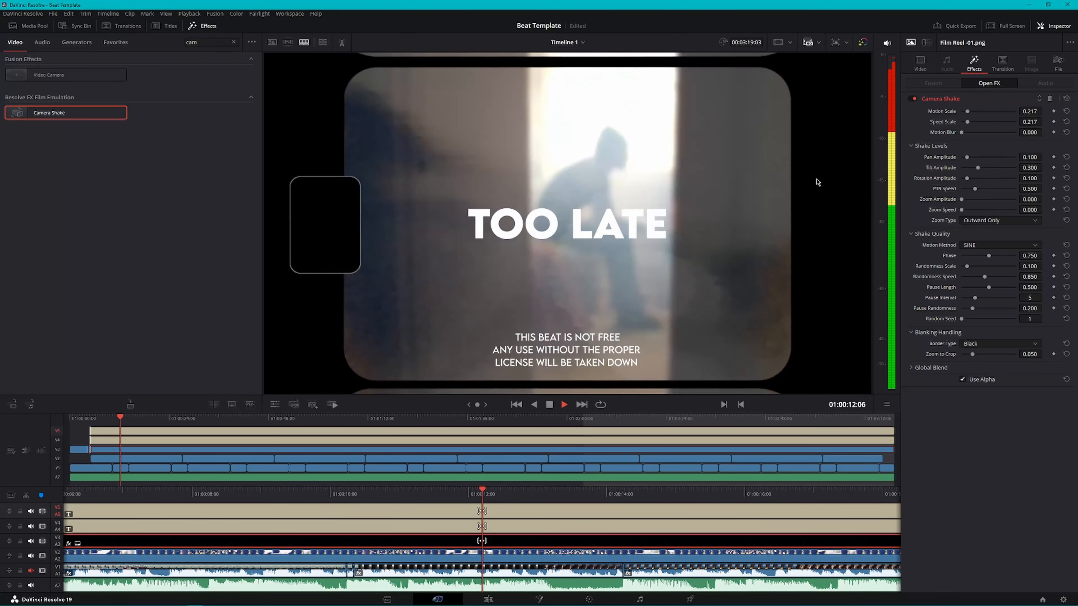
{"action": "key", "text": "space"}
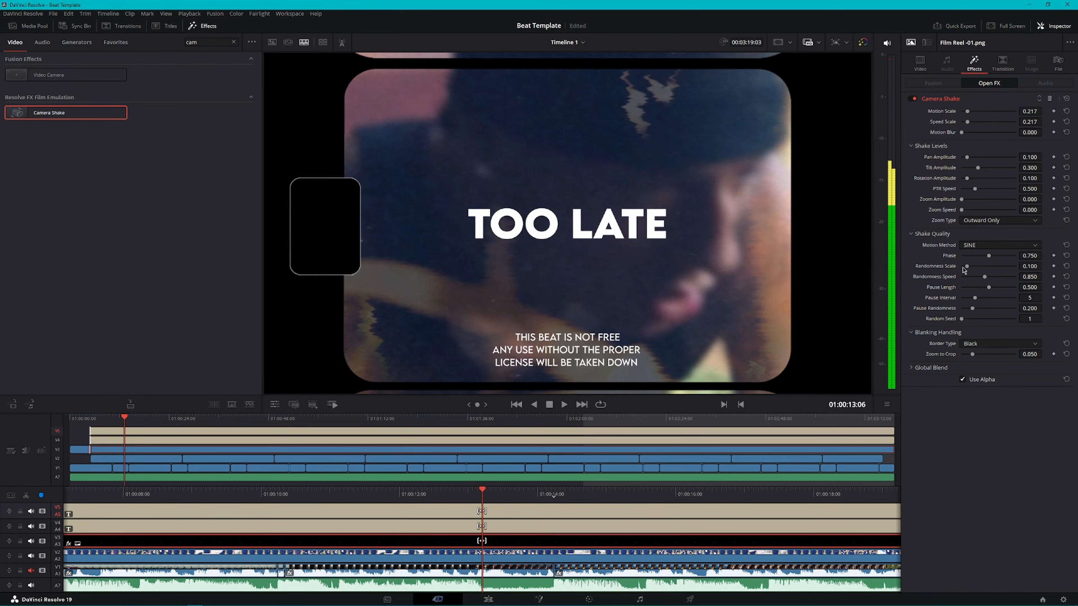
Set the Camera Shake's Randomness Scale to 0.047 and play back the film reel frame's motion.
{"action": "left_click_drag", "start_coordinate": [968, 267], "coordinate": [967, 267]}
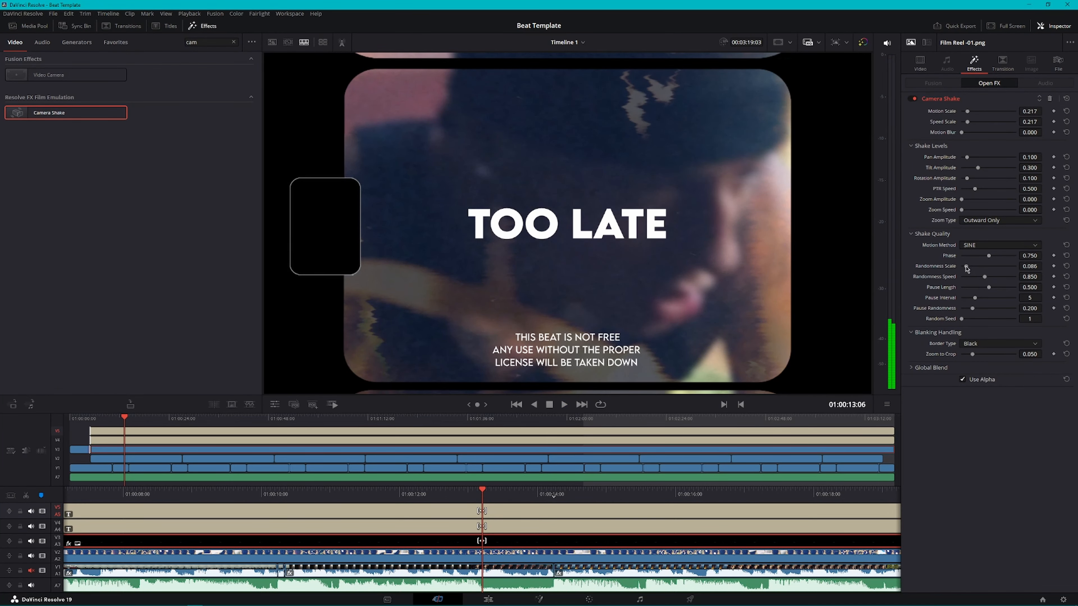
{"action": "key", "text": "space"}
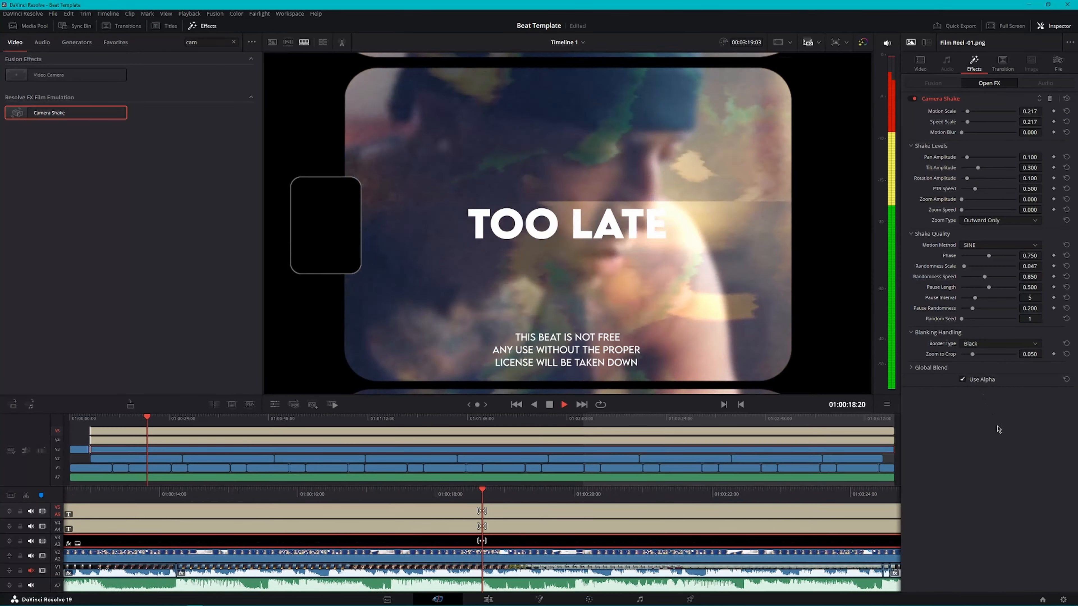
{"action": "key", "text": "space"}
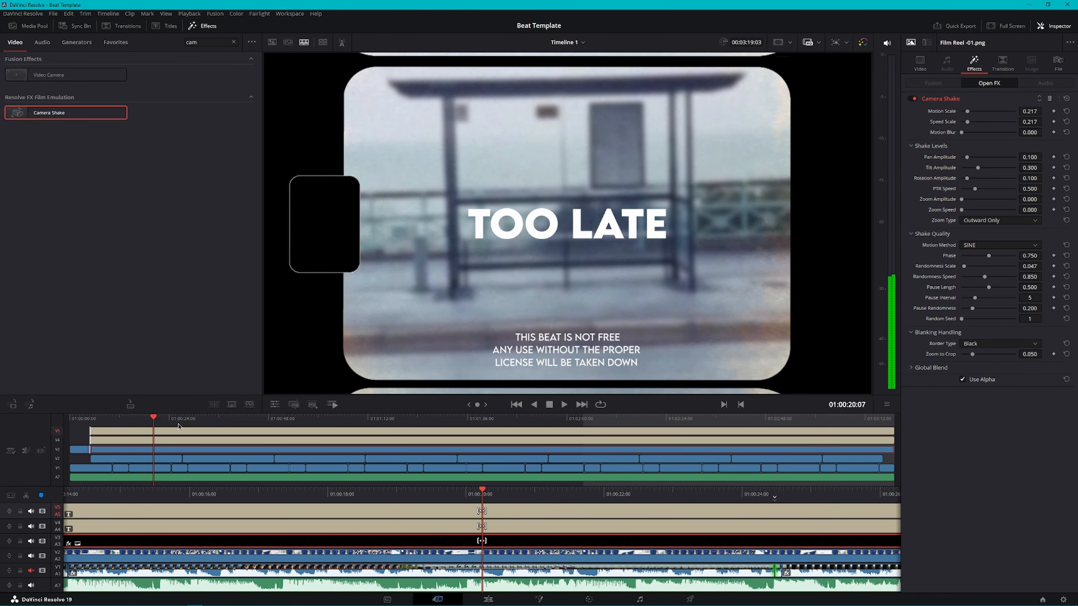
Add the Lotus Productions-01.jpg card on a new track above the titles, ending flush with the other clips at the timeline's end.
{"action": "left_click", "coordinate": [880, 420]}
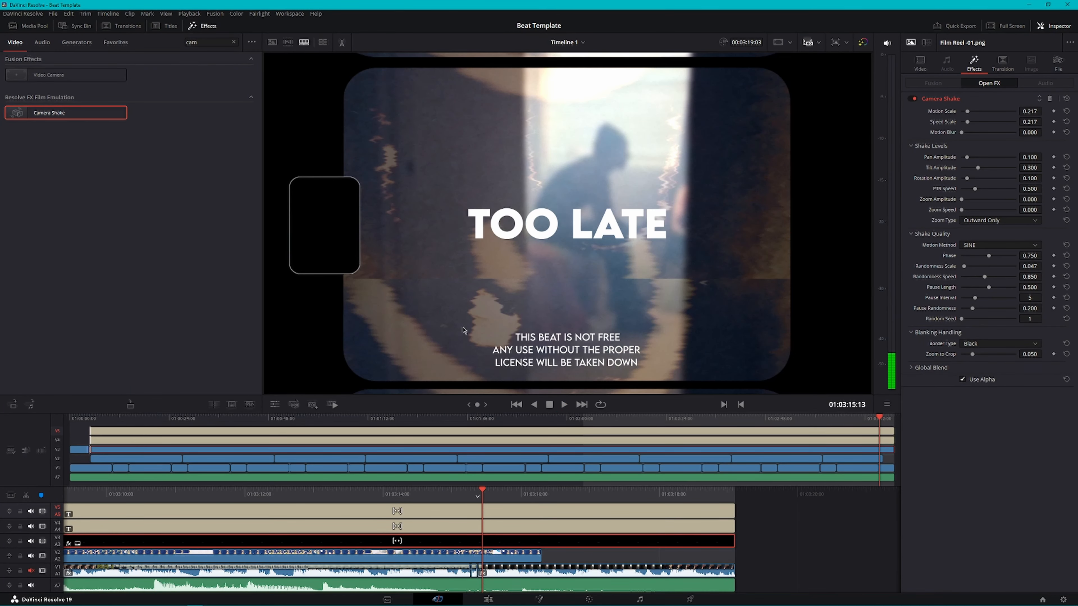
{"action": "left_click", "coordinate": [28, 26]}
{"action": "left_click_drag", "start_coordinate": [65, 93], "coordinate": [390, 491]}
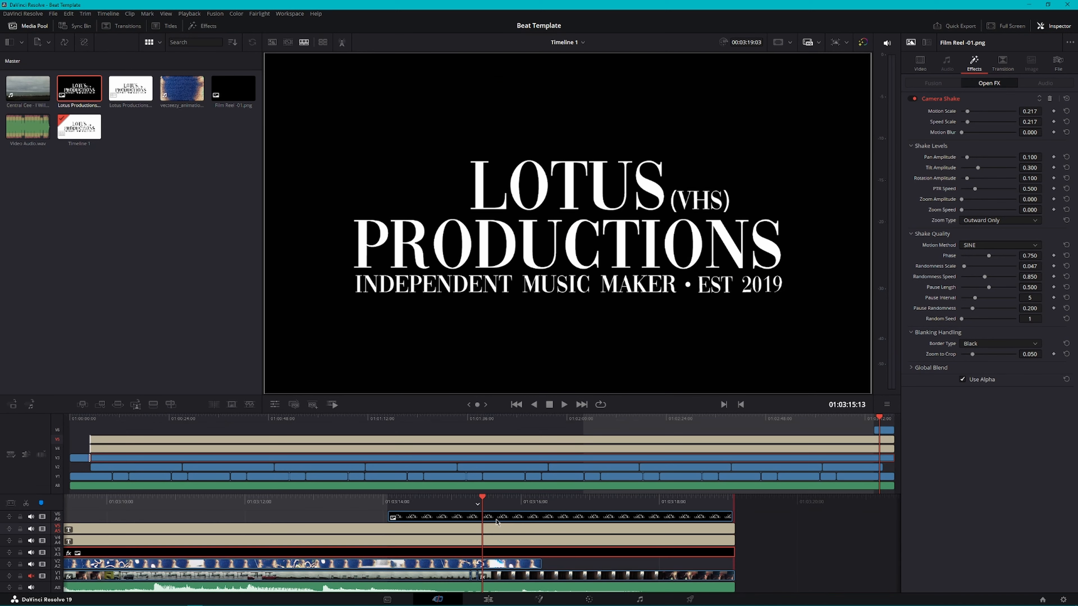
{"action": "left_click", "coordinate": [700, 518]}
{"action": "left_click_drag", "start_coordinate": [720, 518], "coordinate": [722, 518]}
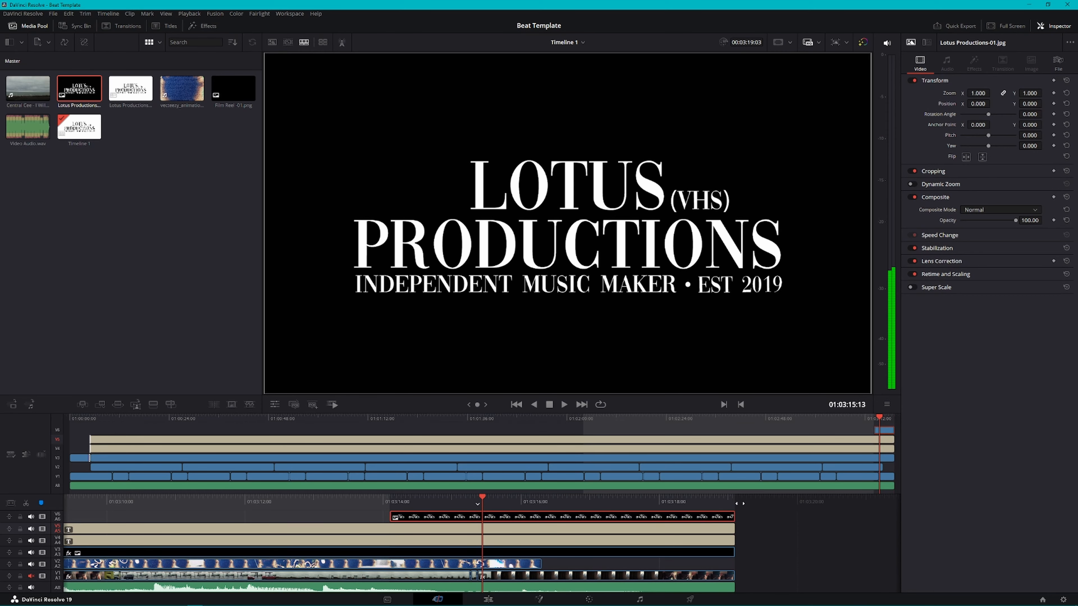
Trim both titles to end where the black closing logo card starts and add Cross Dissolves at that join.
{"action": "left_click", "coordinate": [791, 533]}
{"action": "left_click_drag", "start_coordinate": [442, 496], "coordinate": [534, 503]}
{"action": "left_click", "coordinate": [122, 26]}
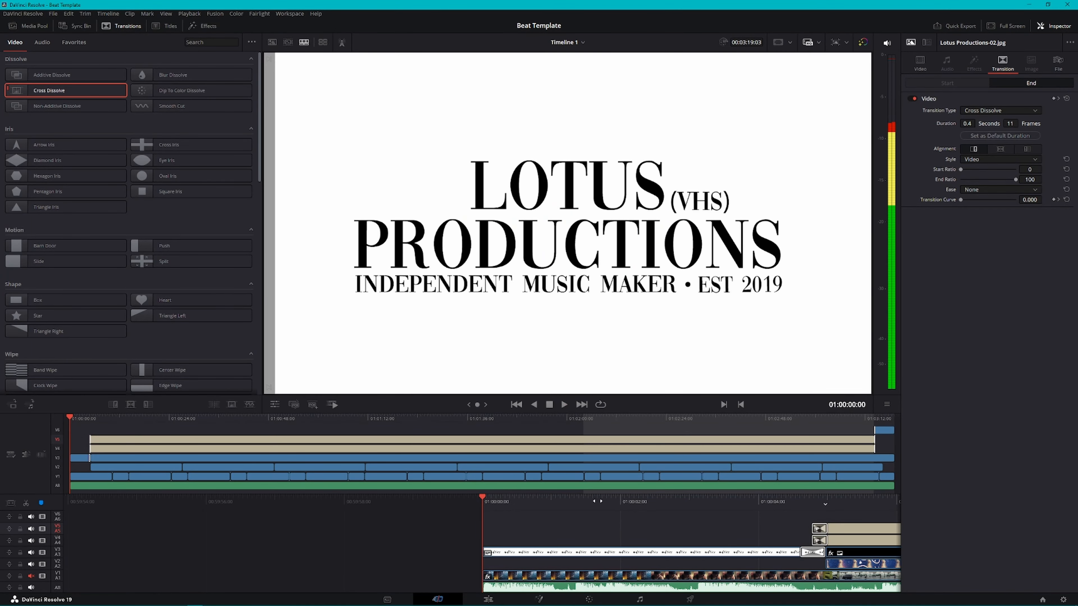
Adjust the opacity of the first texture overlay clip on V2 and play back the result.
{"action": "left_click_drag", "start_coordinate": [598, 501], "coordinate": [244, 505]}
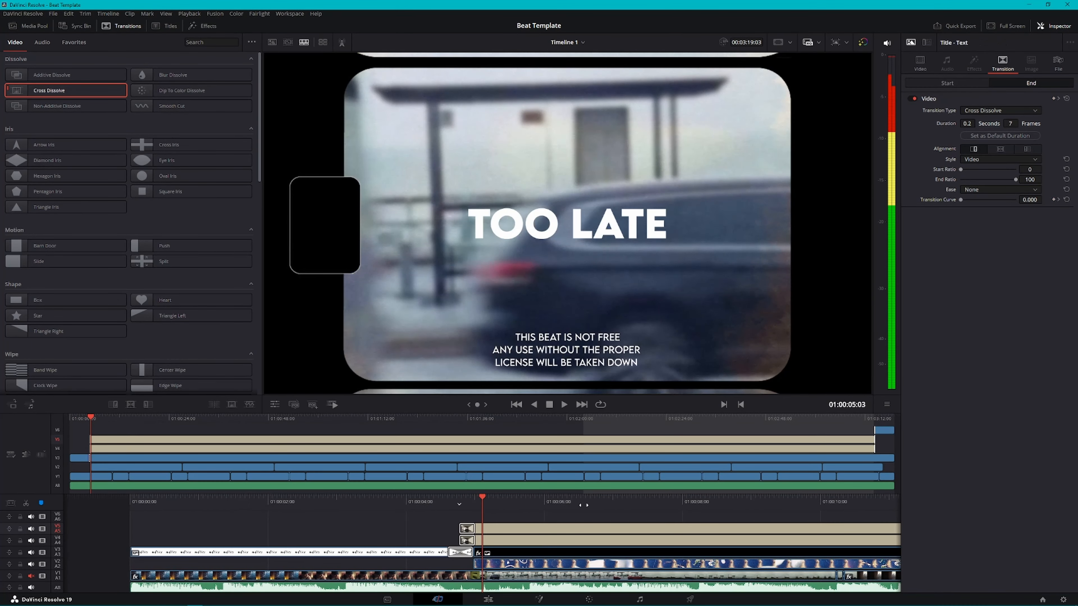
{"action": "left_click_drag", "start_coordinate": [595, 505], "coordinate": [473, 505]}
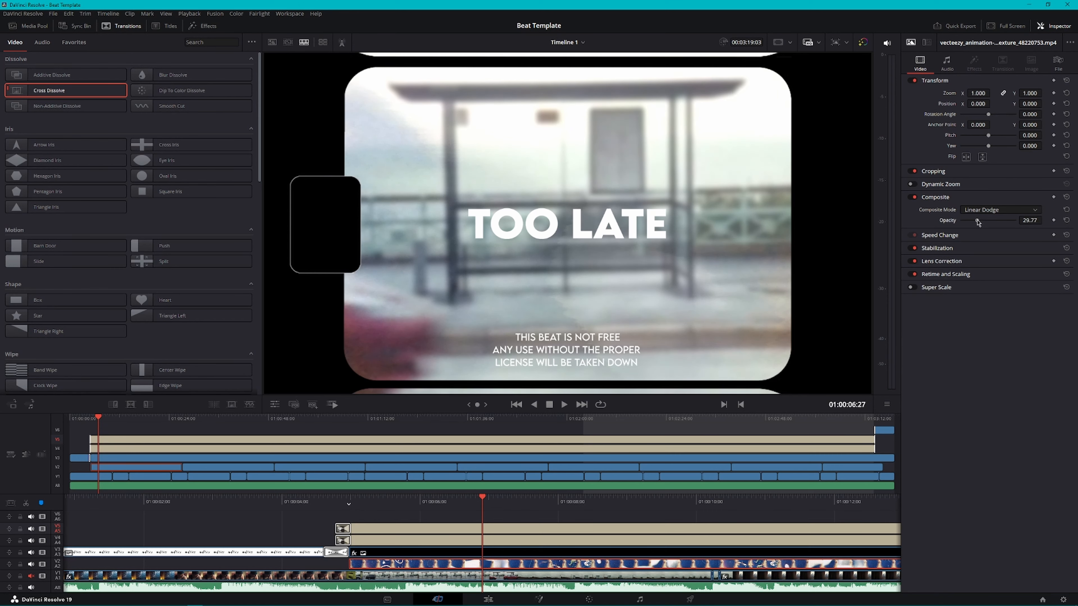
{"action": "left_click_drag", "start_coordinate": [977, 222], "coordinate": [982, 222]}
{"action": "key", "text": "space"}
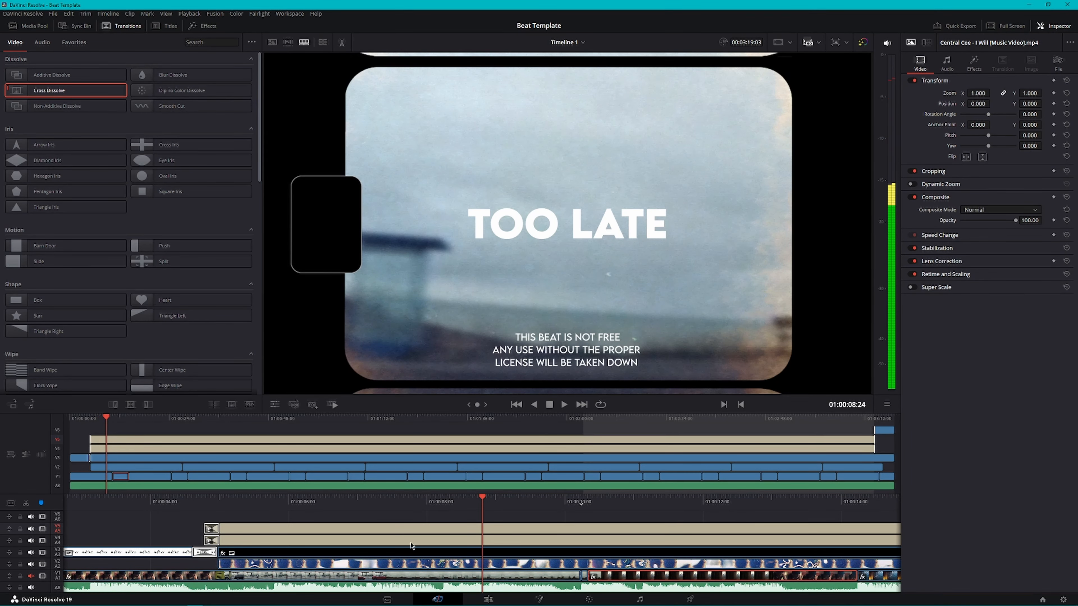
Try clearing all background music video clips on V1 and the beat audio from the timeline, keeping the template layers.
{"action": "left_click", "coordinate": [133, 486]}
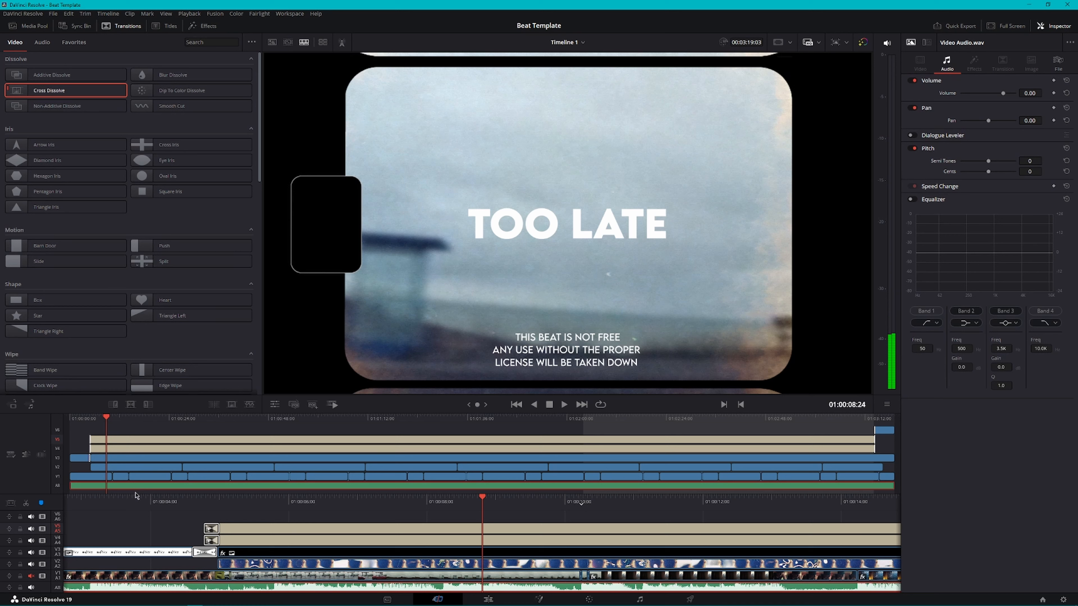
{"action": "left_click", "coordinate": [716, 529]}
{"action": "left_click", "coordinate": [710, 519]}
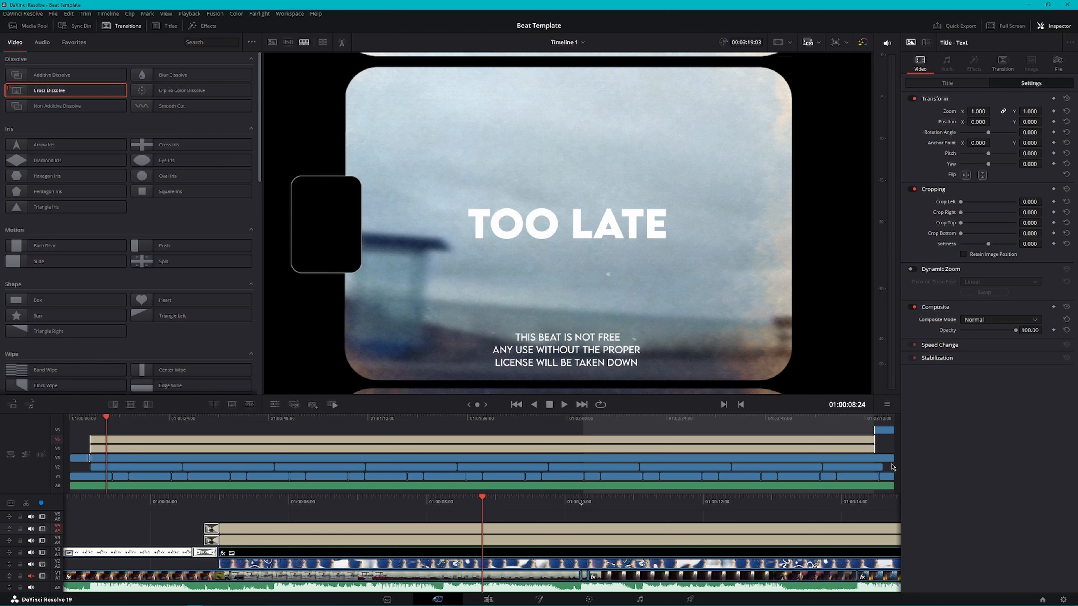
{"action": "left_click_drag", "start_coordinate": [899, 477], "coordinate": [92, 491]}
{"action": "key", "text": "Delete"}
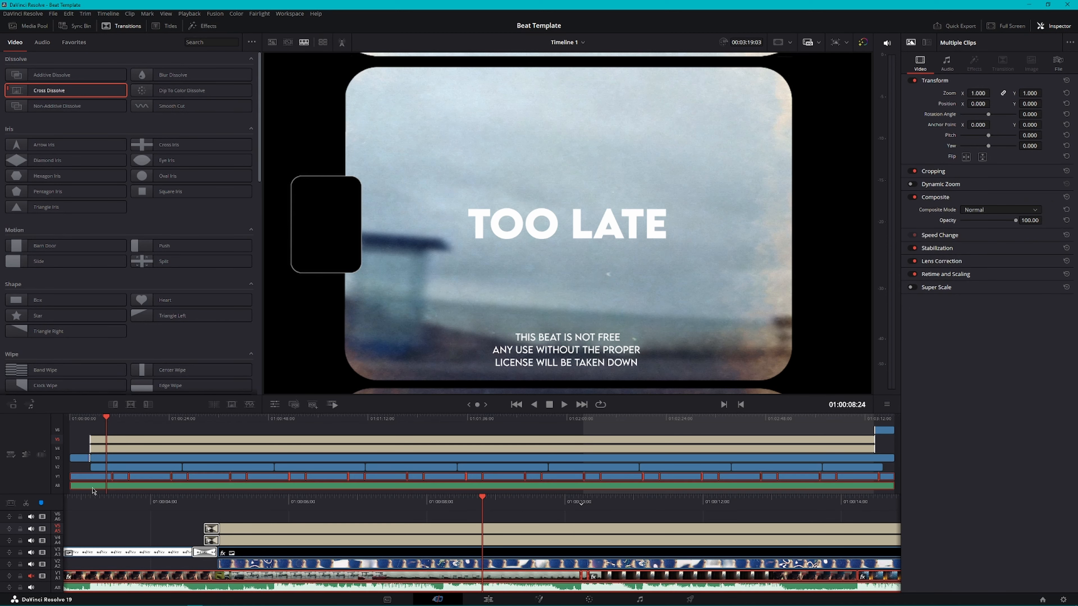
Try locking the texture, film reel, title and closing card tracks, V2 through V6.
{"action": "left_click", "coordinate": [20, 564]}
{"action": "left_click", "coordinate": [20, 553]}
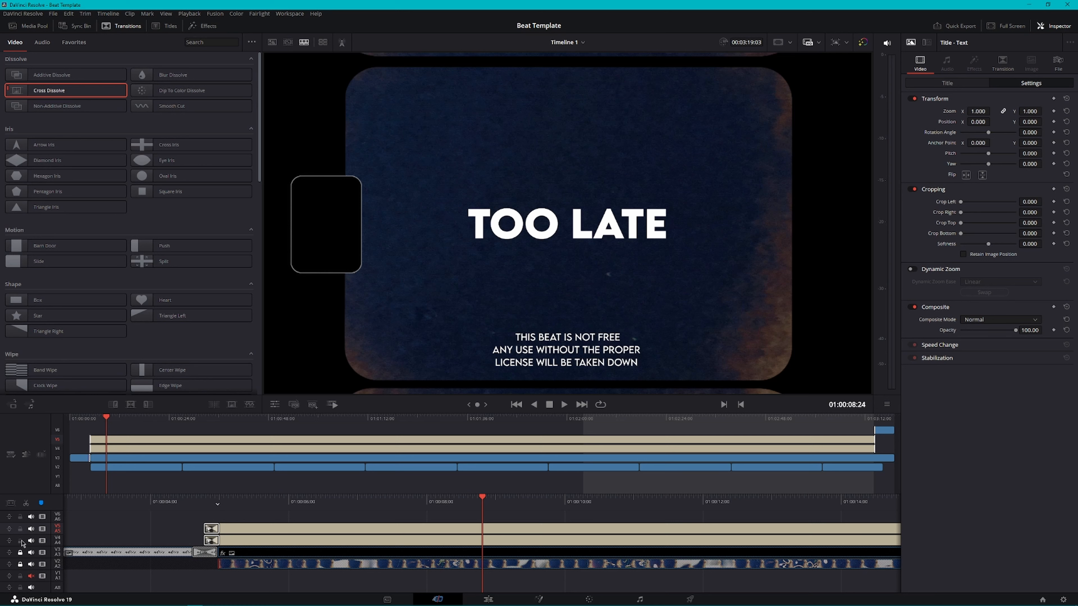
{"action": "left_click", "coordinate": [20, 541]}
{"action": "left_click", "coordinate": [20, 529]}
{"action": "left_click", "coordinate": [22, 520]}
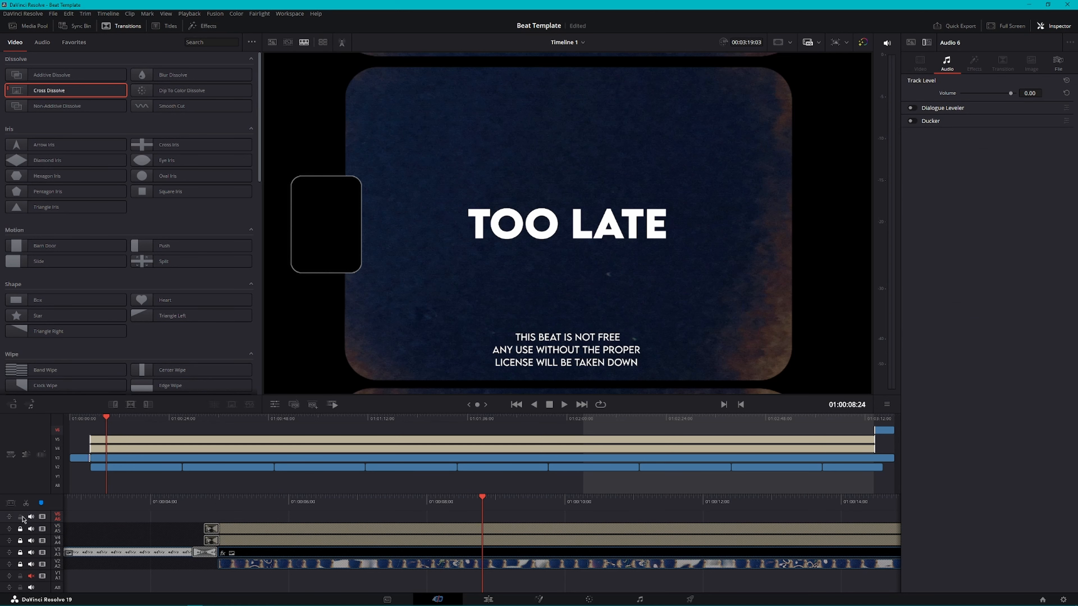
{"action": "left_click", "coordinate": [20, 516]}
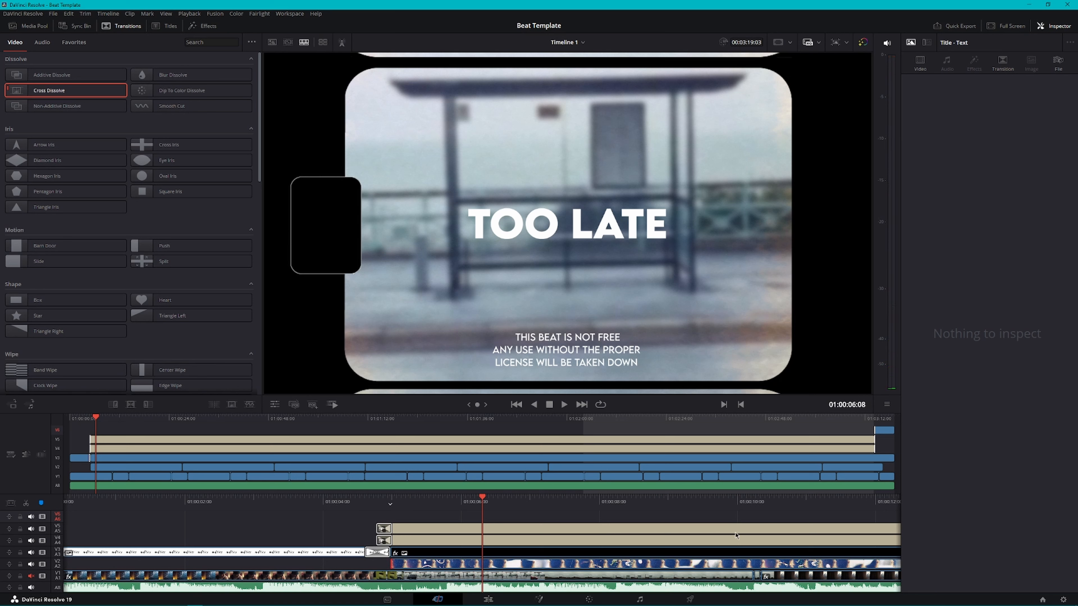
Switch to the Deliver page and choose the YouTube render preset at 2160p.
{"action": "left_click", "coordinate": [694, 600]}
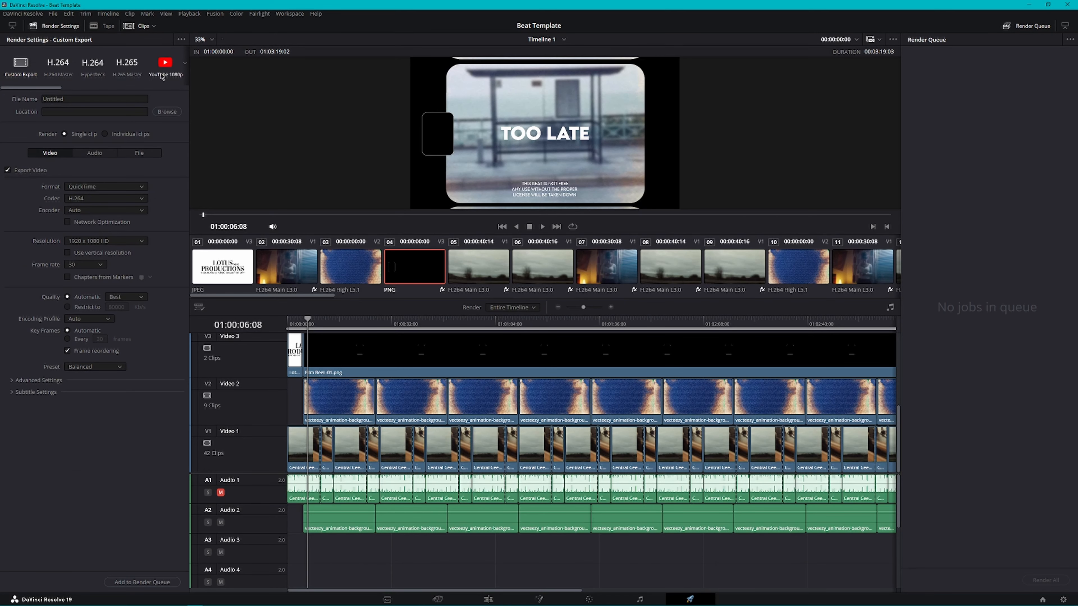
{"action": "left_click", "coordinate": [185, 64]}
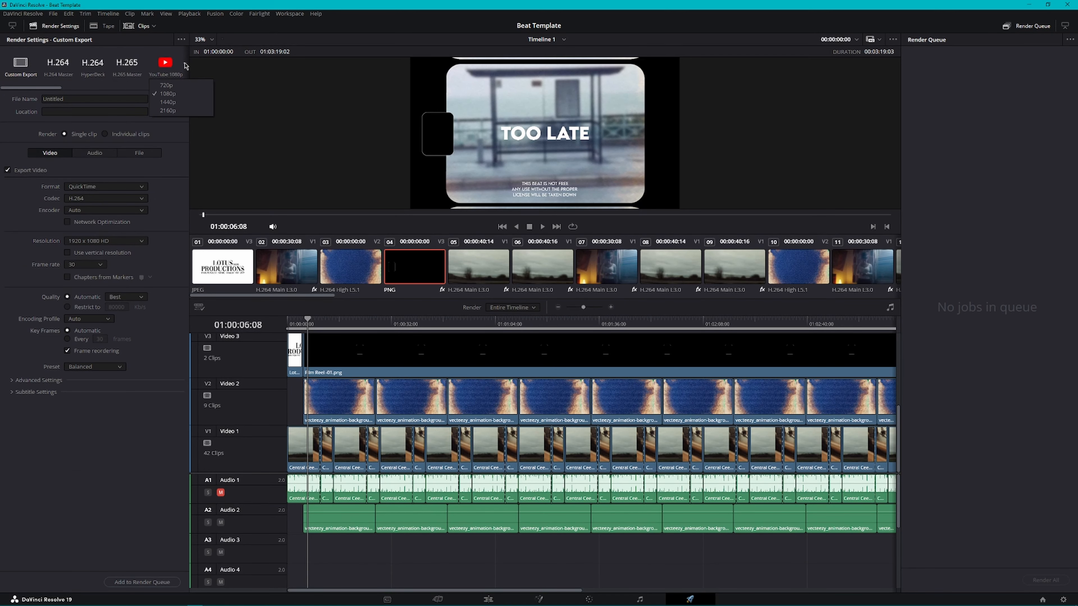
{"action": "left_click", "coordinate": [168, 110]}
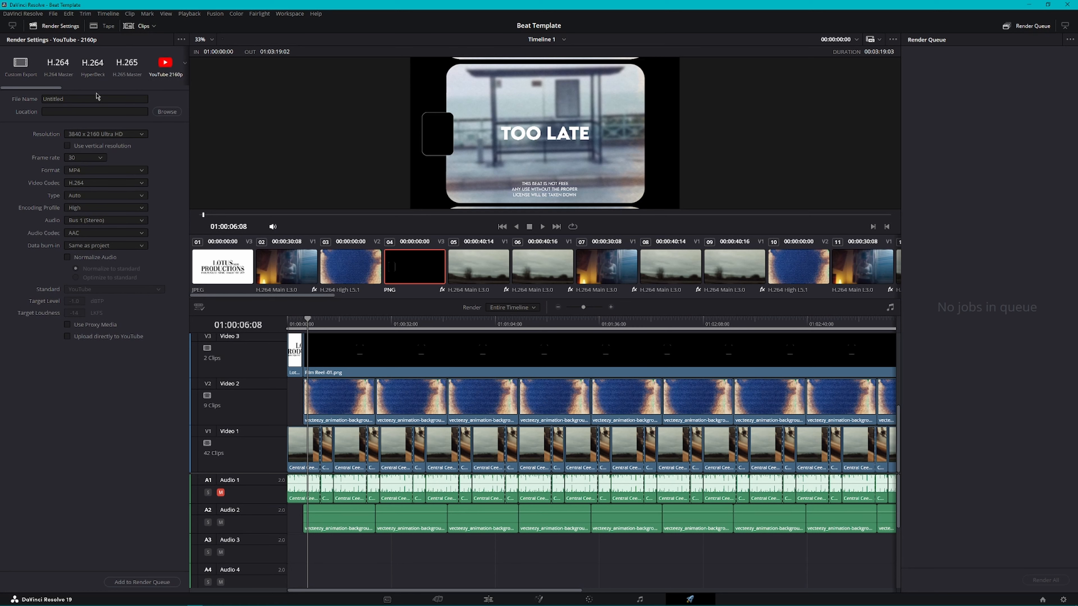
Browse for a render location and open the Feb folder inside Videos\1AD\Used on the F: drive.
{"action": "left_click", "coordinate": [128, 101]}
{"action": "left_click", "coordinate": [167, 112]}
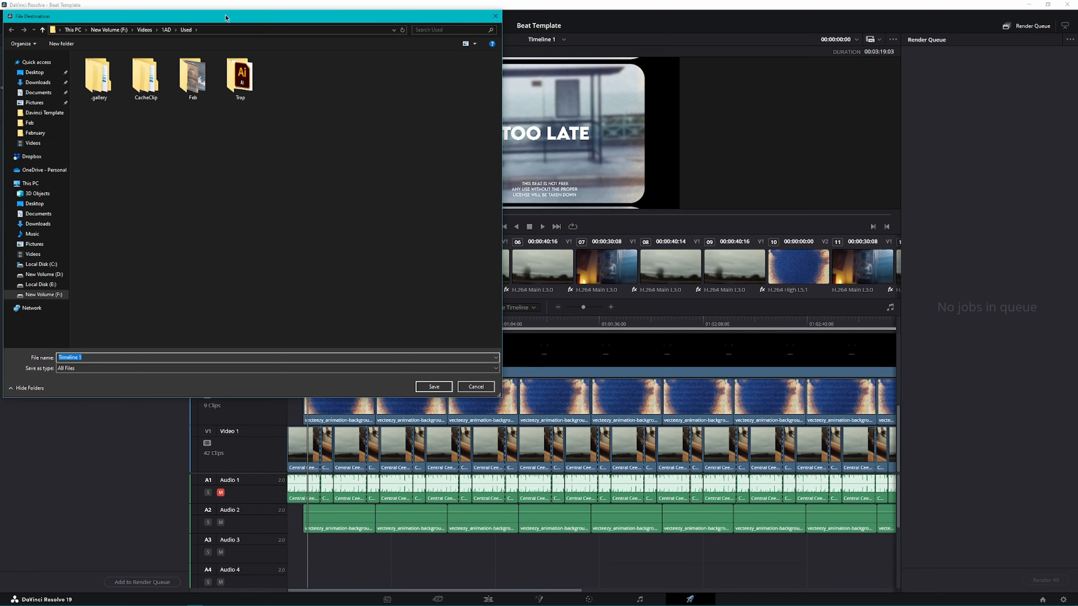
{"action": "left_click_drag", "start_coordinate": [225, 17], "coordinate": [353, 51]}
{"action": "double_click", "coordinate": [320, 110]}
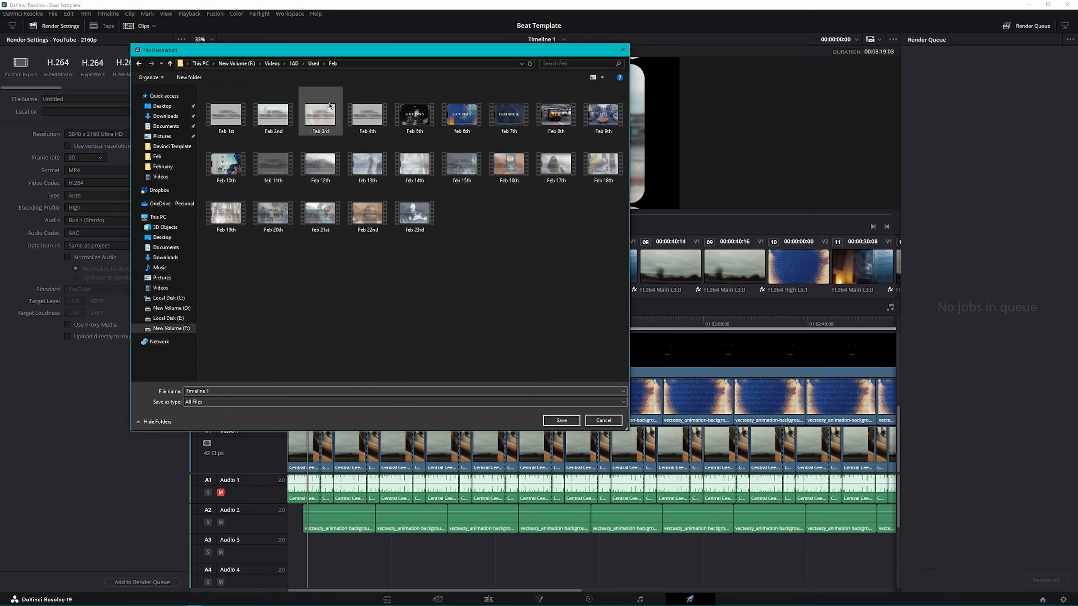
{"action": "left_click", "coordinate": [271, 389]}
{"action": "left_click", "coordinate": [294, 64]}
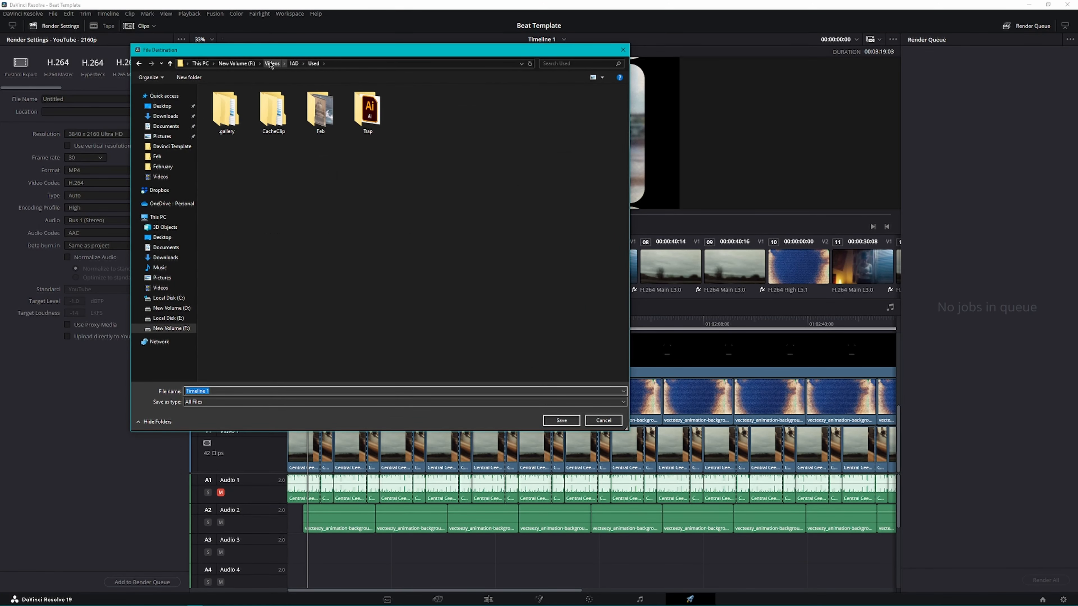
{"action": "left_click", "coordinate": [272, 63]}
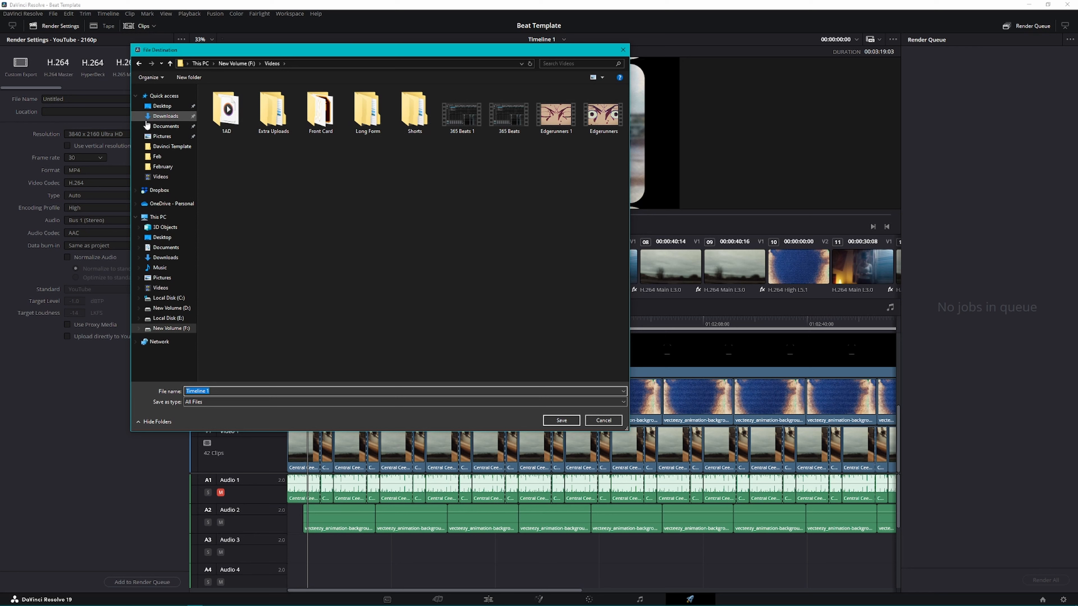
{"action": "double_click", "coordinate": [226, 111]}
{"action": "left_click", "coordinate": [262, 120]}
{"action": "double_click", "coordinate": [261, 123]}
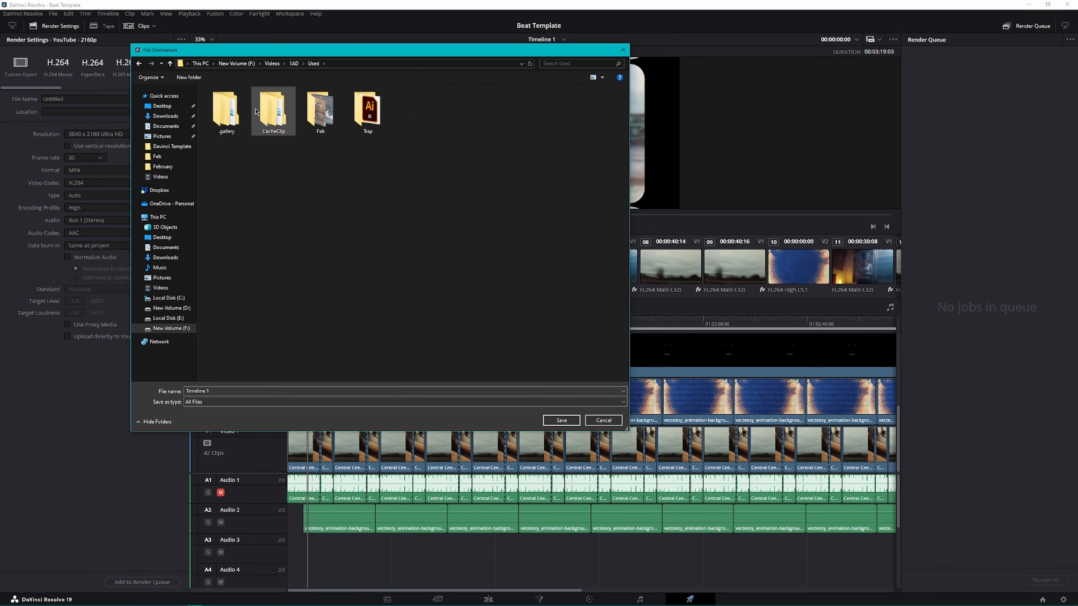
{"action": "double_click", "coordinate": [321, 111]}
Name the render file "Feb 24th" and save it to the Feb folder as the destination.
{"action": "left_click", "coordinate": [233, 390]}
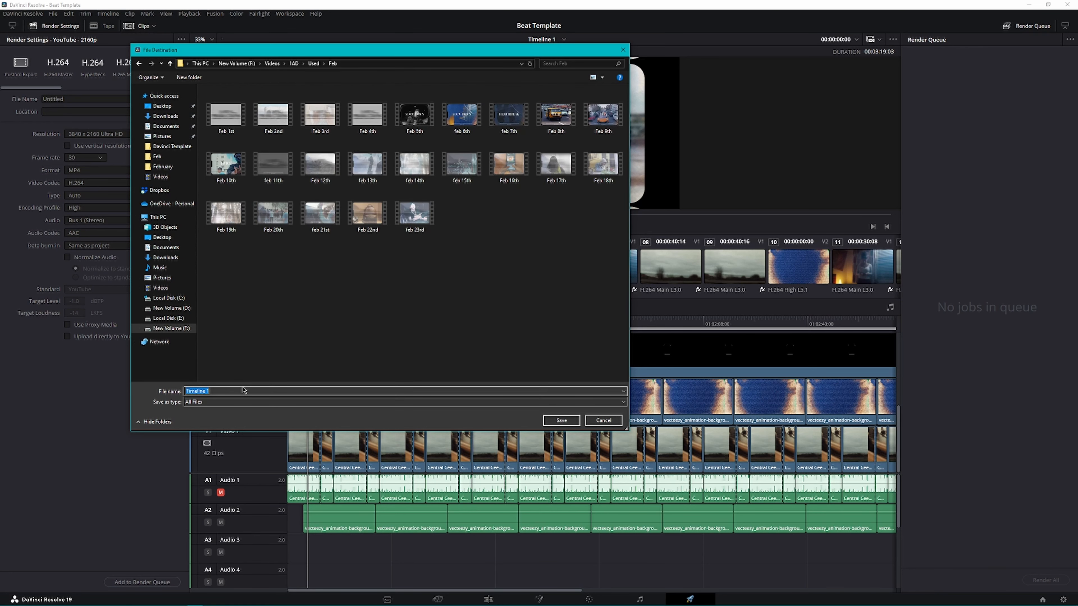
{"action": "type", "text": "Feb"}
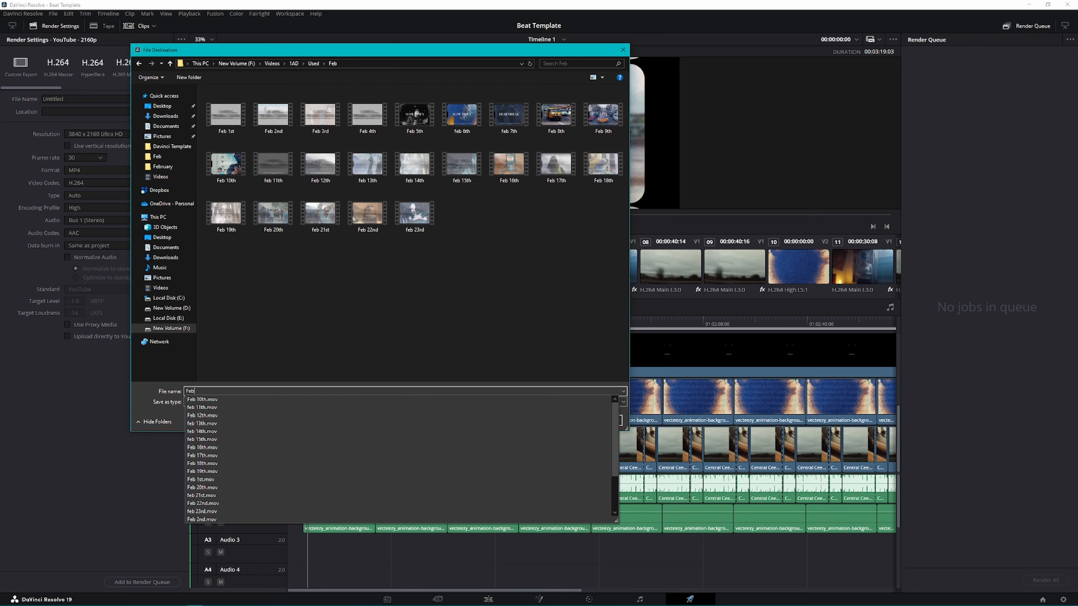
{"action": "type", "text": " 24th"}
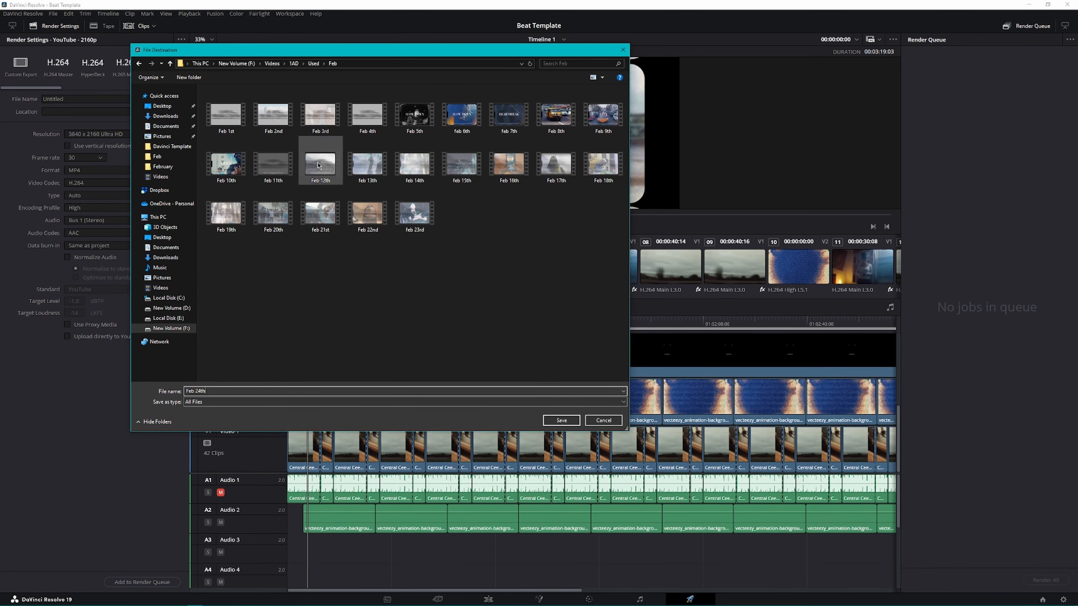
{"action": "left_click", "coordinate": [562, 420]}
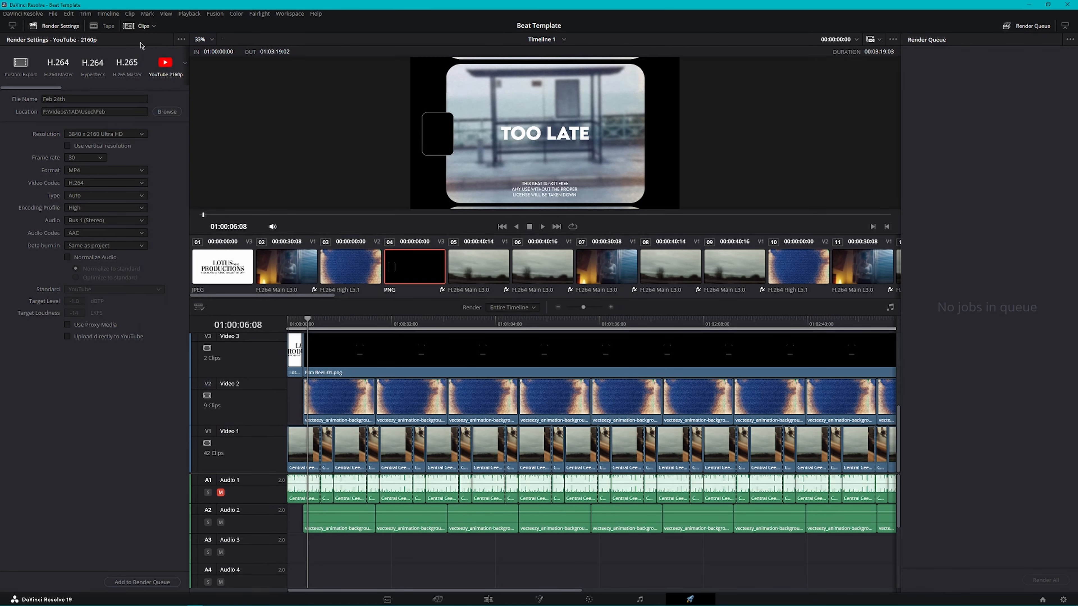
Set the render format to QuickTime and the audio codec to Linear PCM.
{"action": "left_click", "coordinate": [97, 171]}
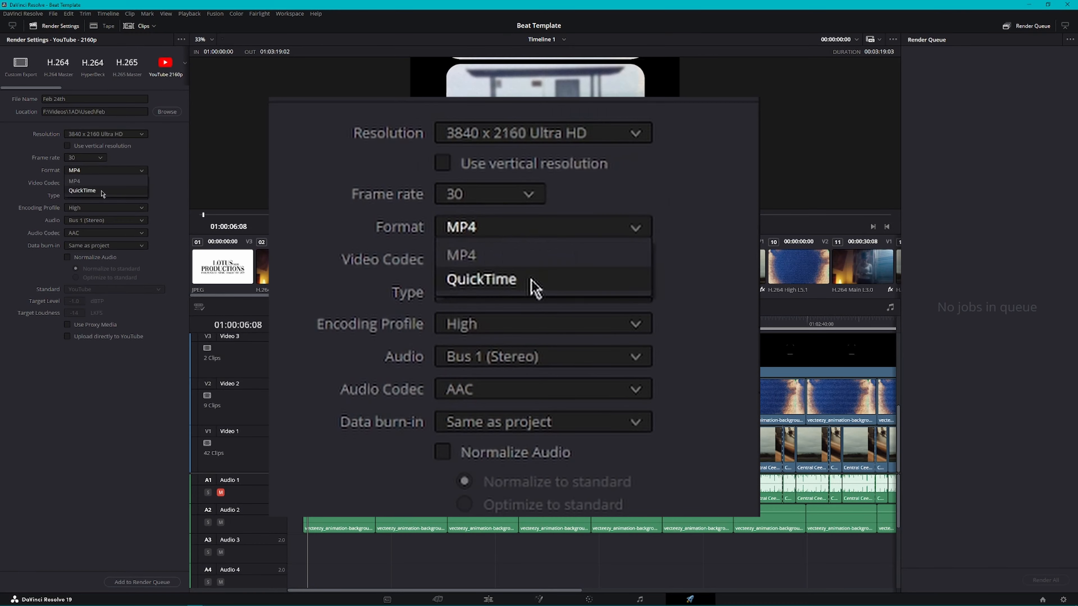
{"action": "left_click", "coordinate": [103, 192]}
{"action": "left_click", "coordinate": [93, 234]}
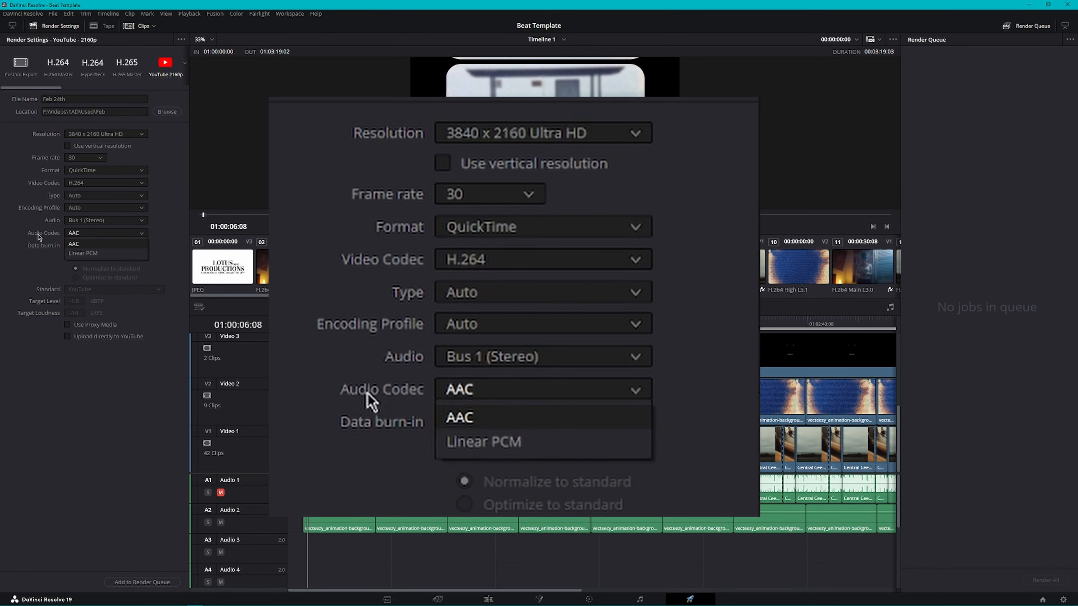
{"action": "left_click", "coordinate": [91, 255]}
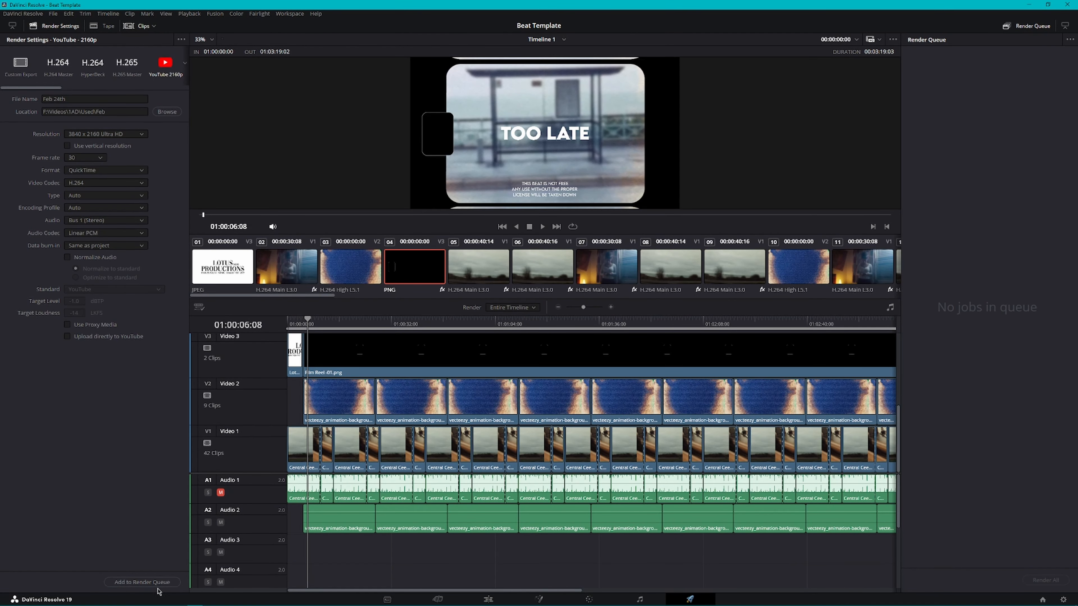
Add the video to the render queue, accept the higher-resolution render, and start rendering the job.
{"action": "left_click", "coordinate": [155, 584]}
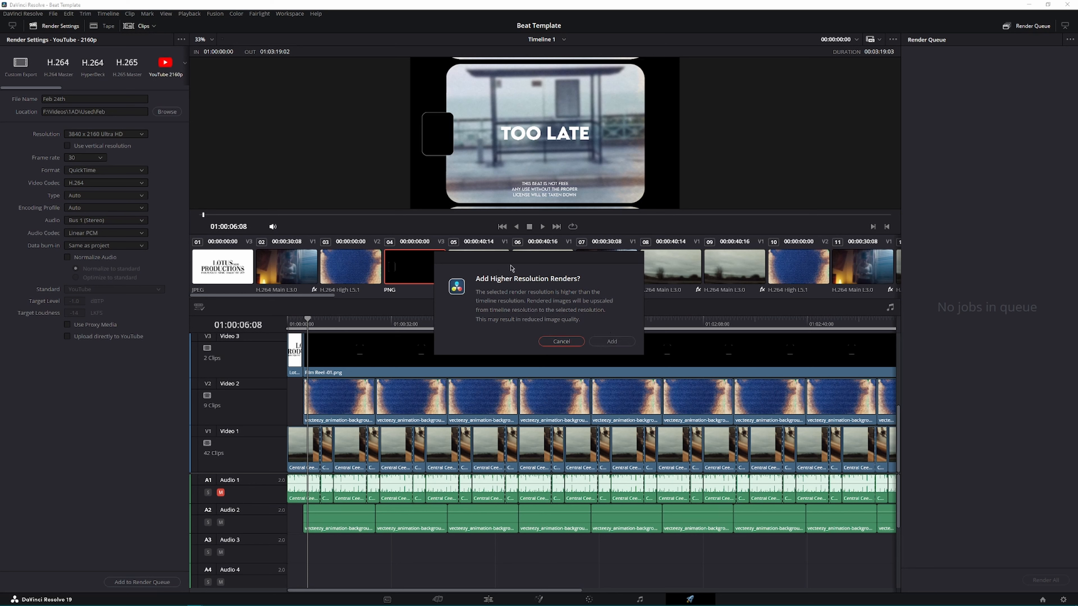
{"action": "left_click", "coordinate": [610, 341]}
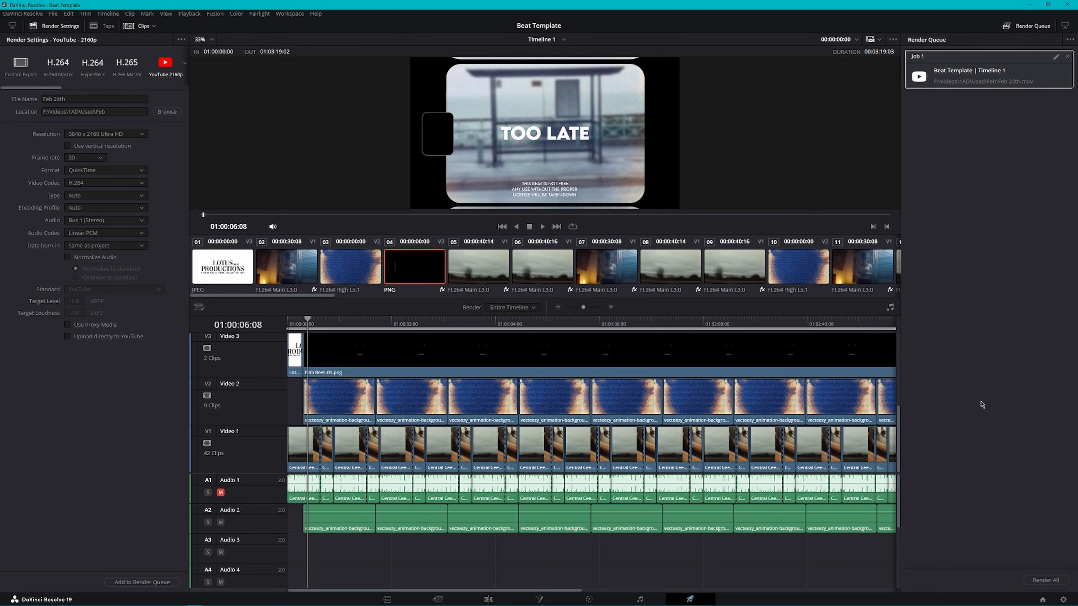
{"action": "left_click", "coordinate": [1046, 580]}
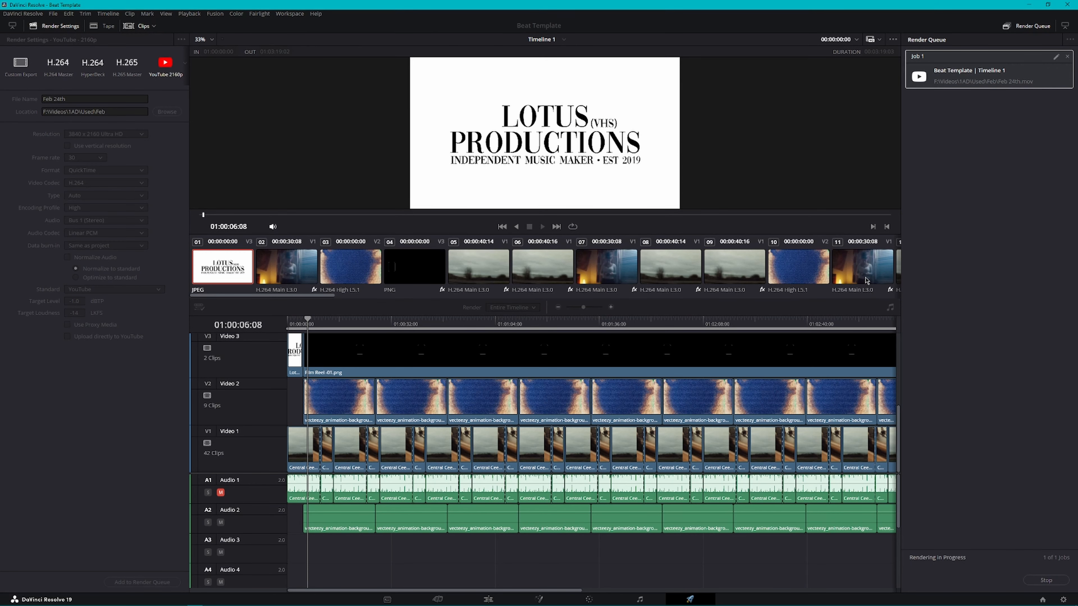